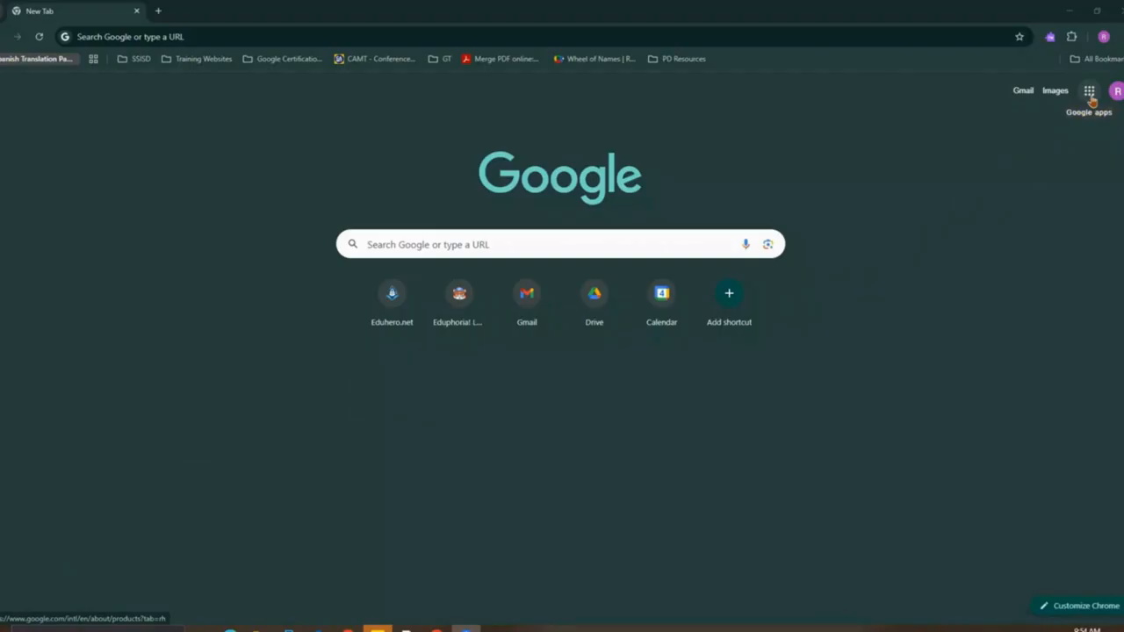
# - Open forms.google.com and create a new blank form
pyautogui.click(151, 37)
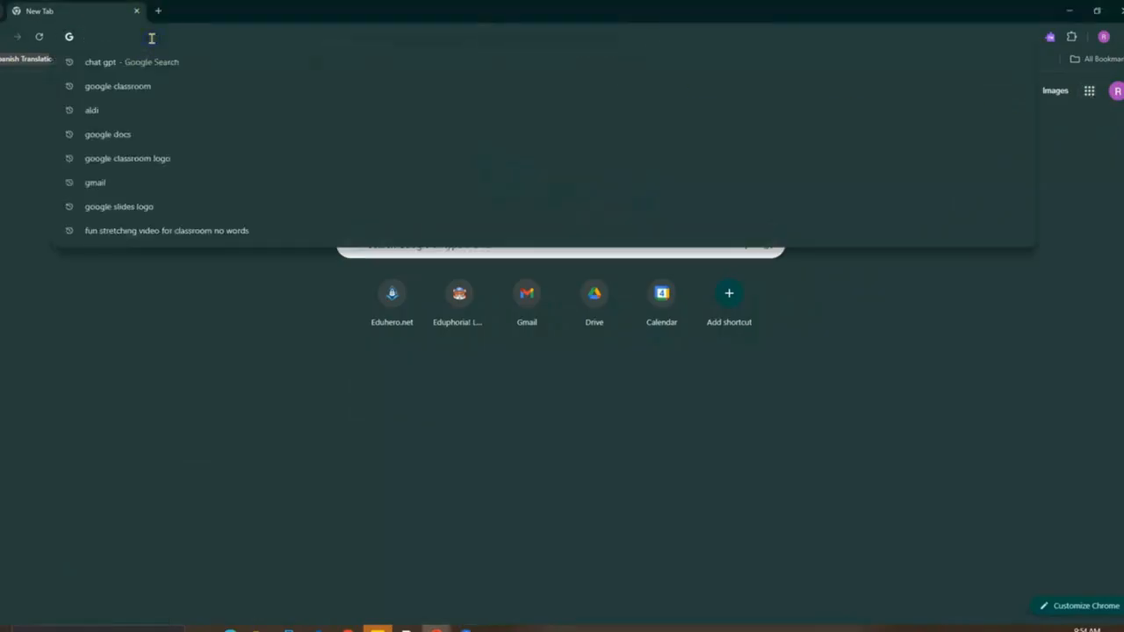
pyautogui.write('forms.')
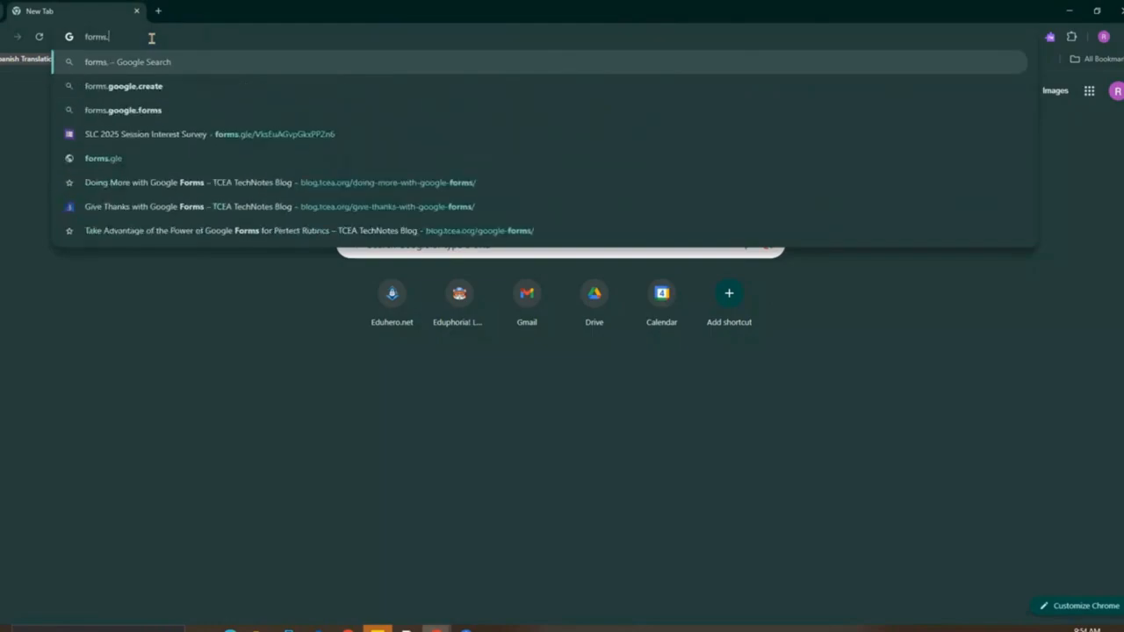
pyautogui.write('google.com')
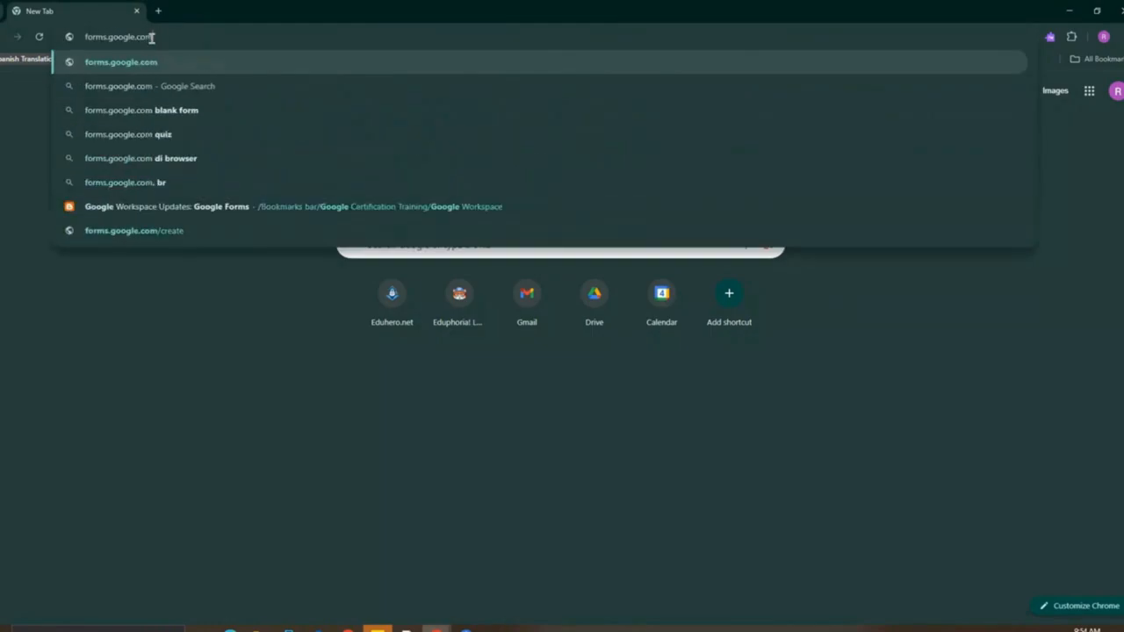
pyautogui.press('Return')
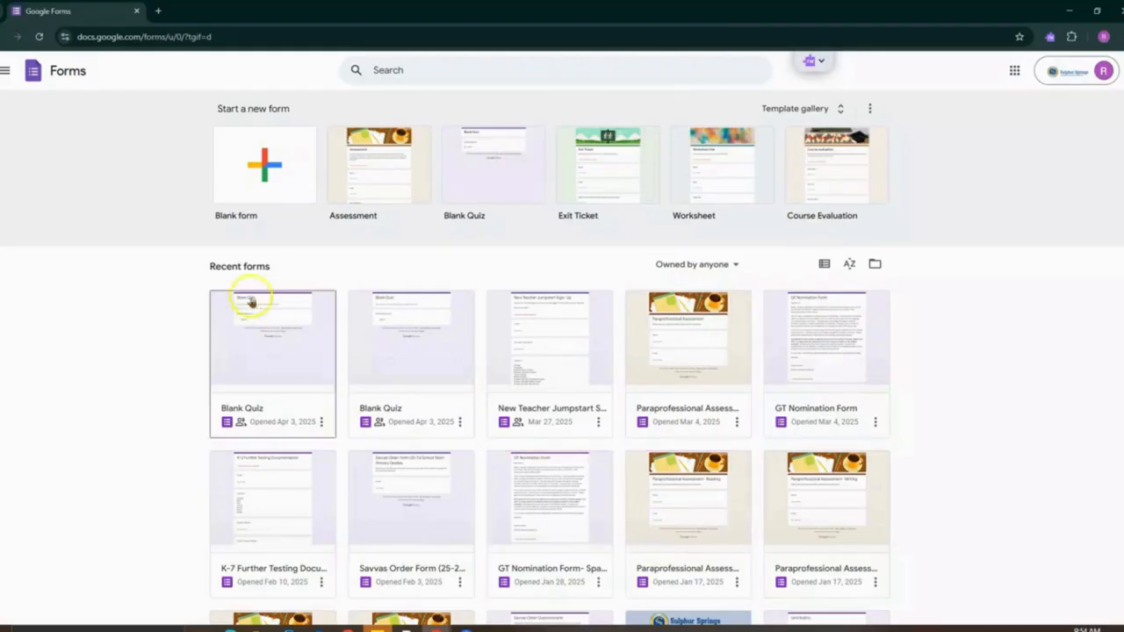
pyautogui.click(237, 187)
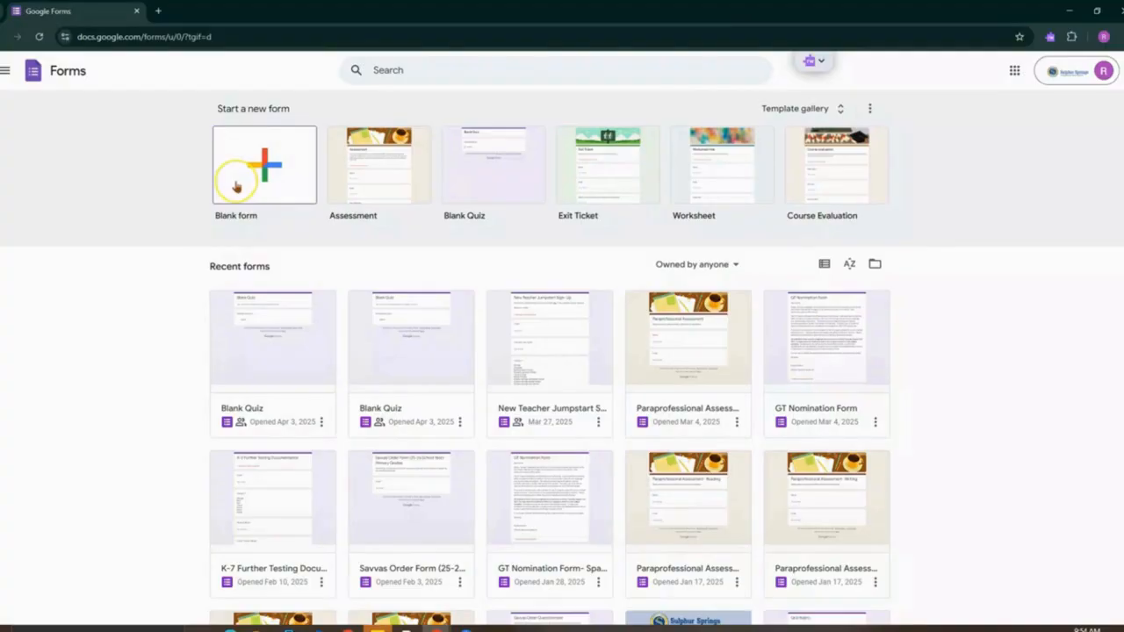
pyautogui.click(237, 184)
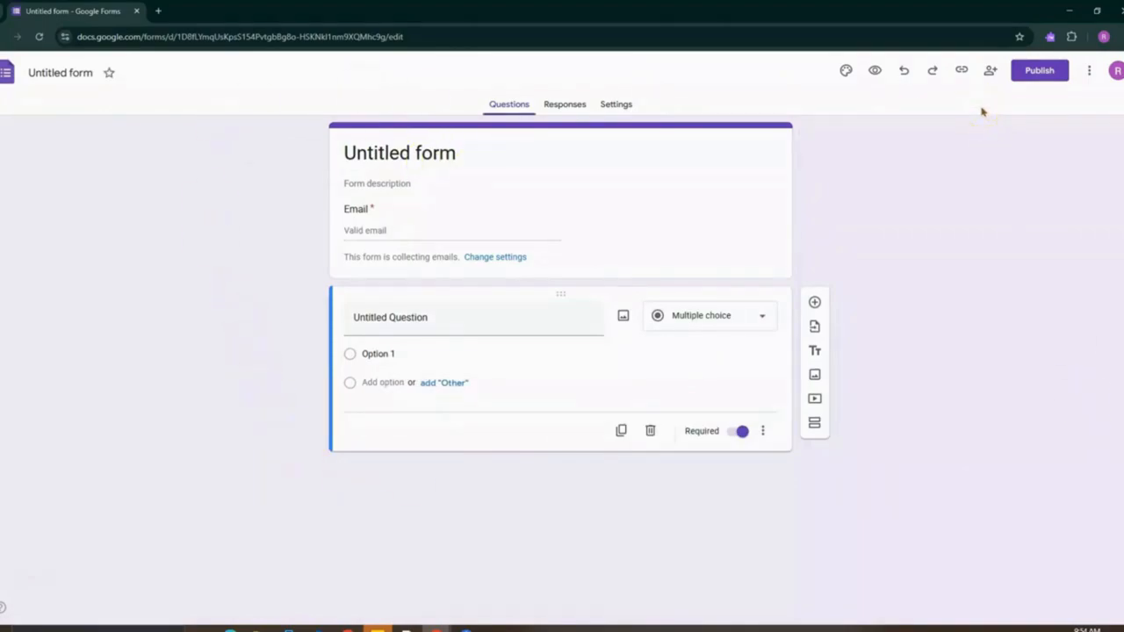
# - Rename the untitled form as "Test Template"
pyautogui.click(54, 72)
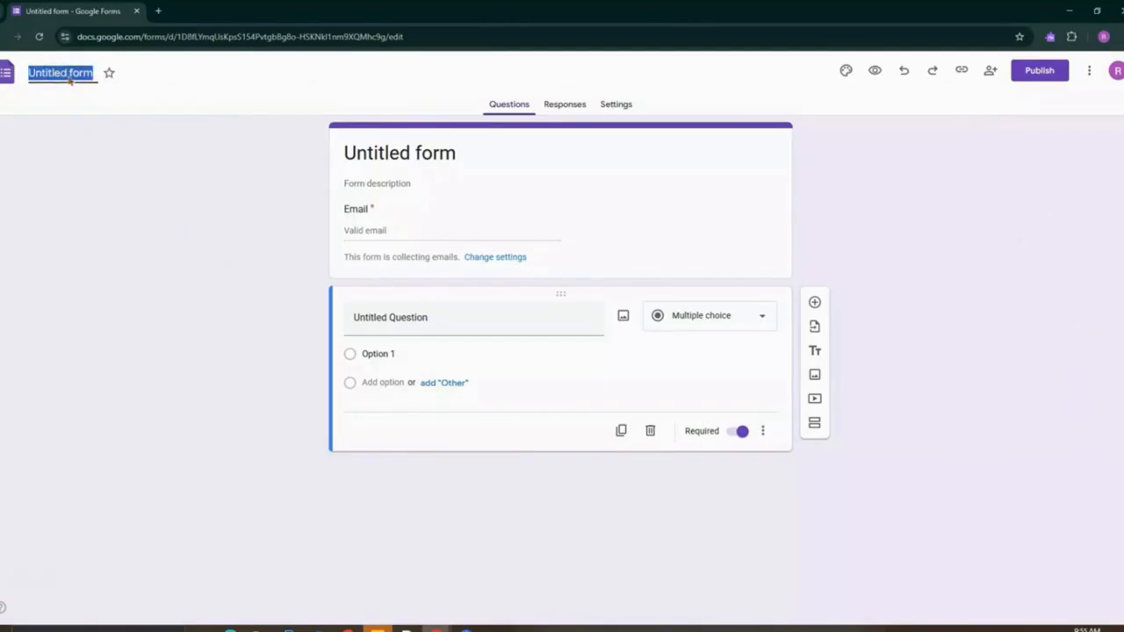
pyautogui.write('T')
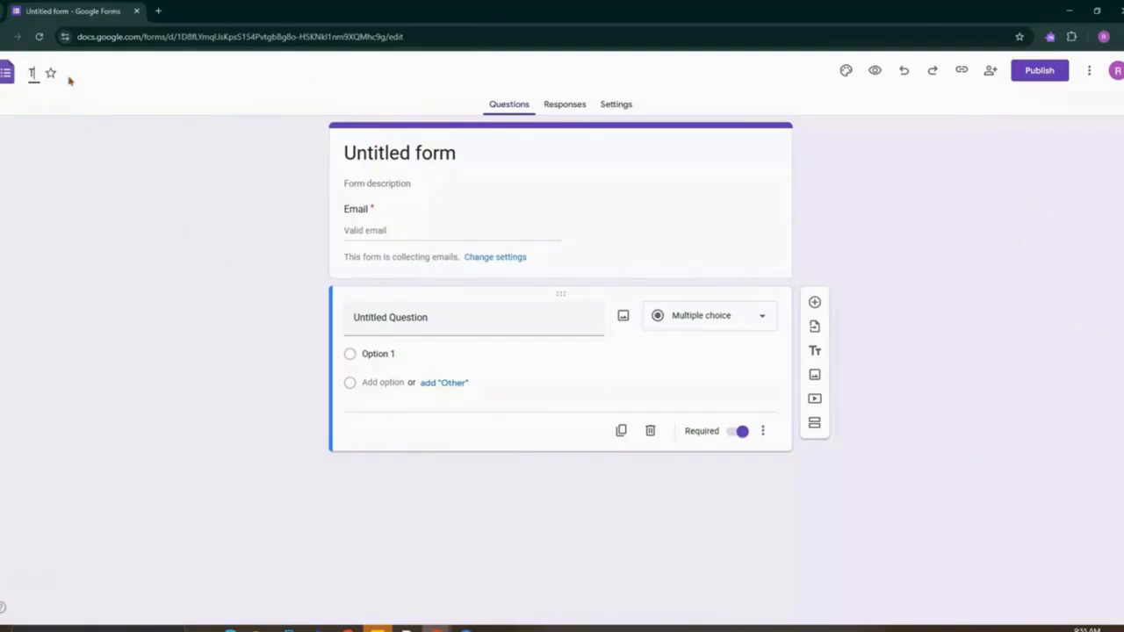
pyautogui.write('est Template')
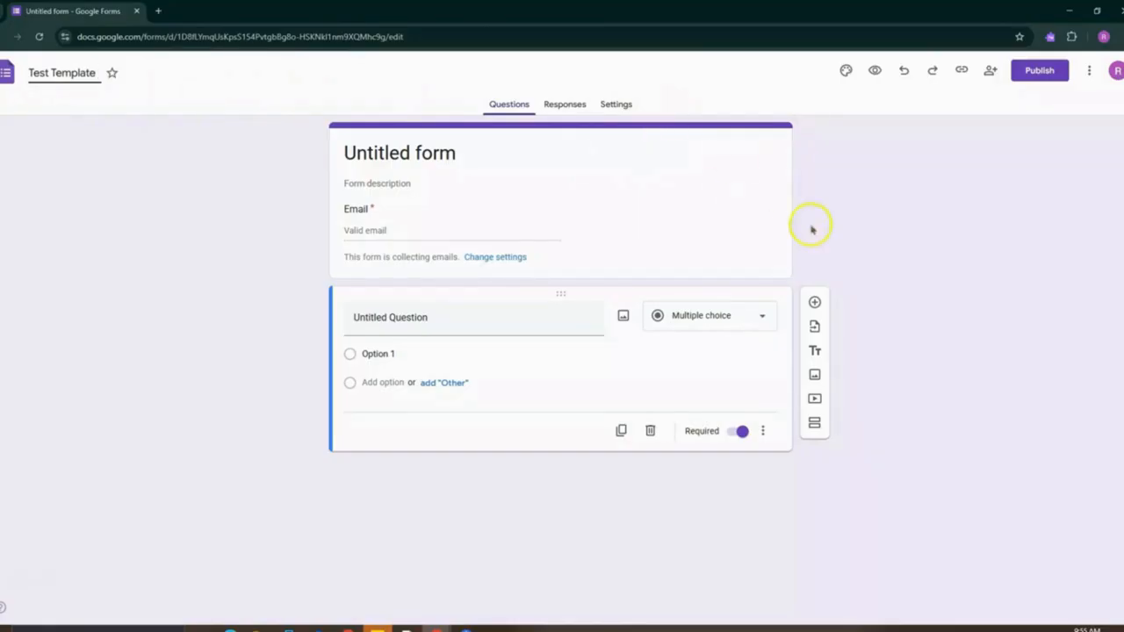
# - Add a second question below the untitled one and review the available question types, leaving it as Multiple choice
pyautogui.click(814, 303)
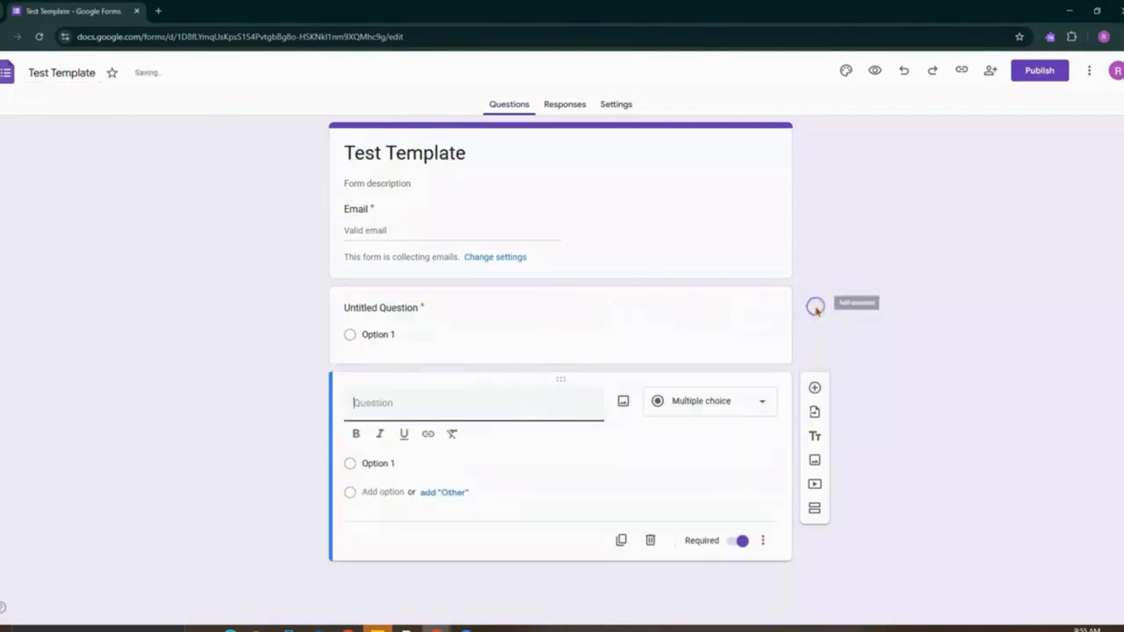
pyautogui.click(723, 415)
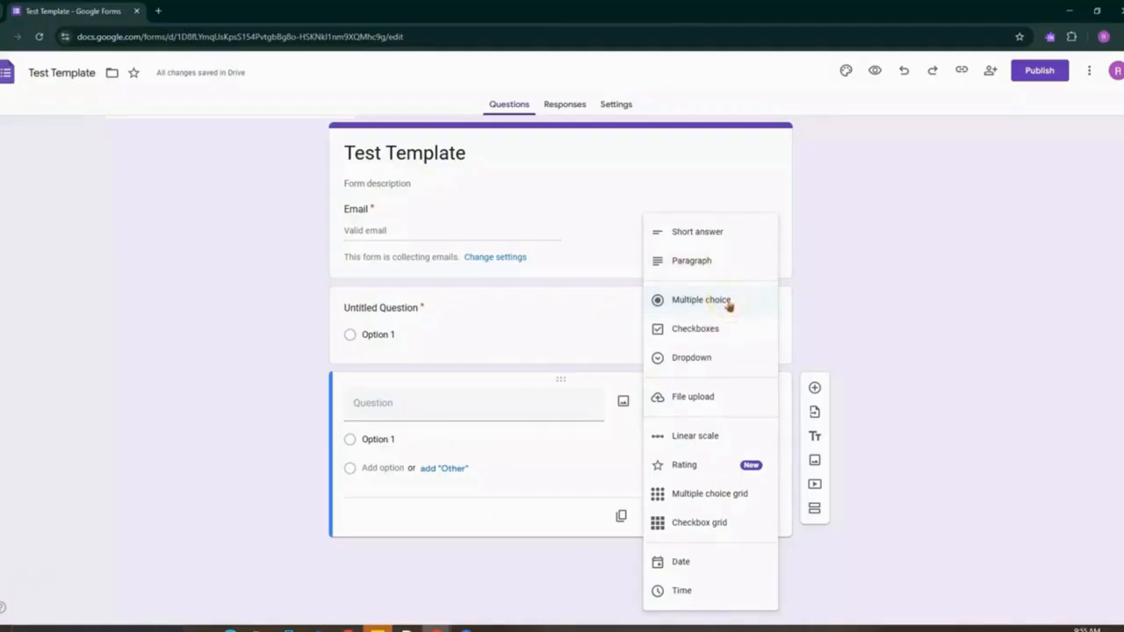
pyautogui.click(732, 330)
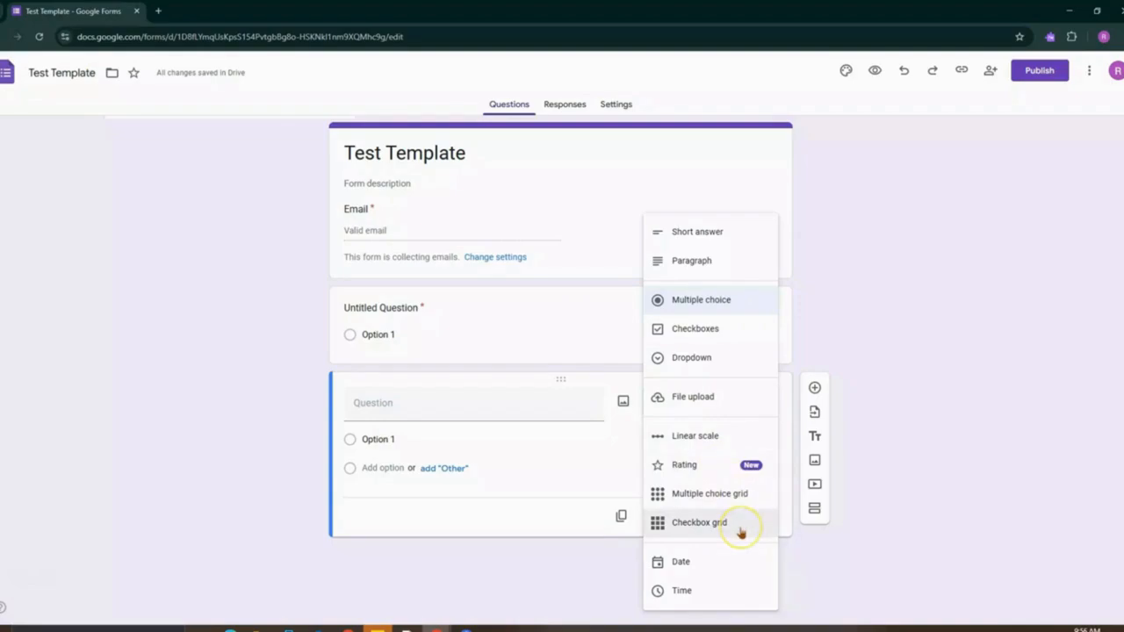
pyautogui.click(715, 564)
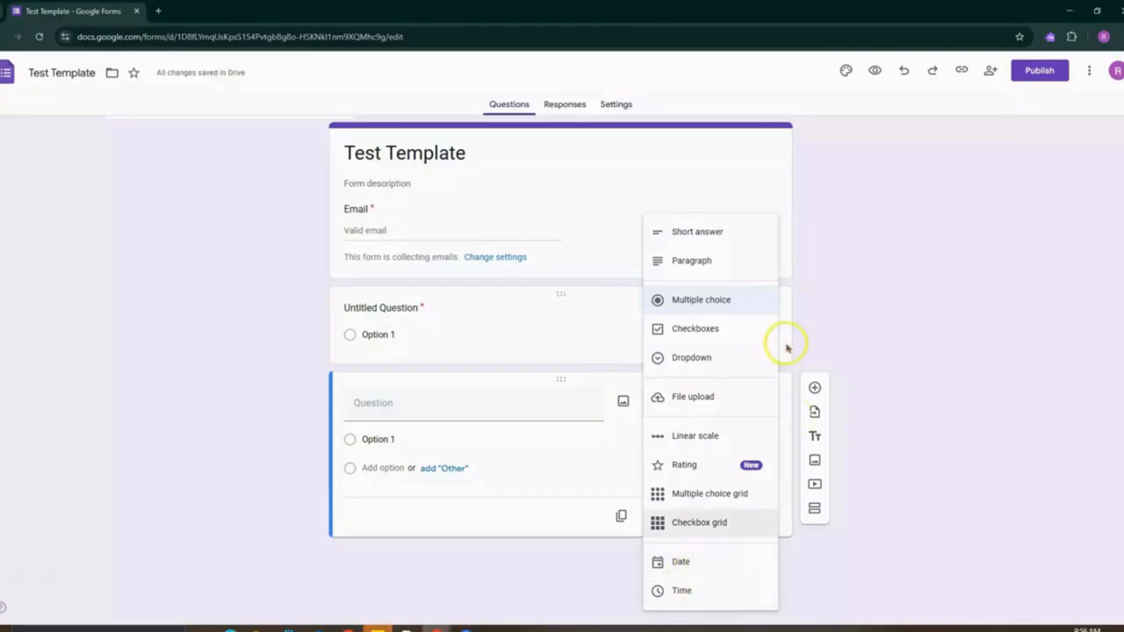
pyautogui.click(835, 293)
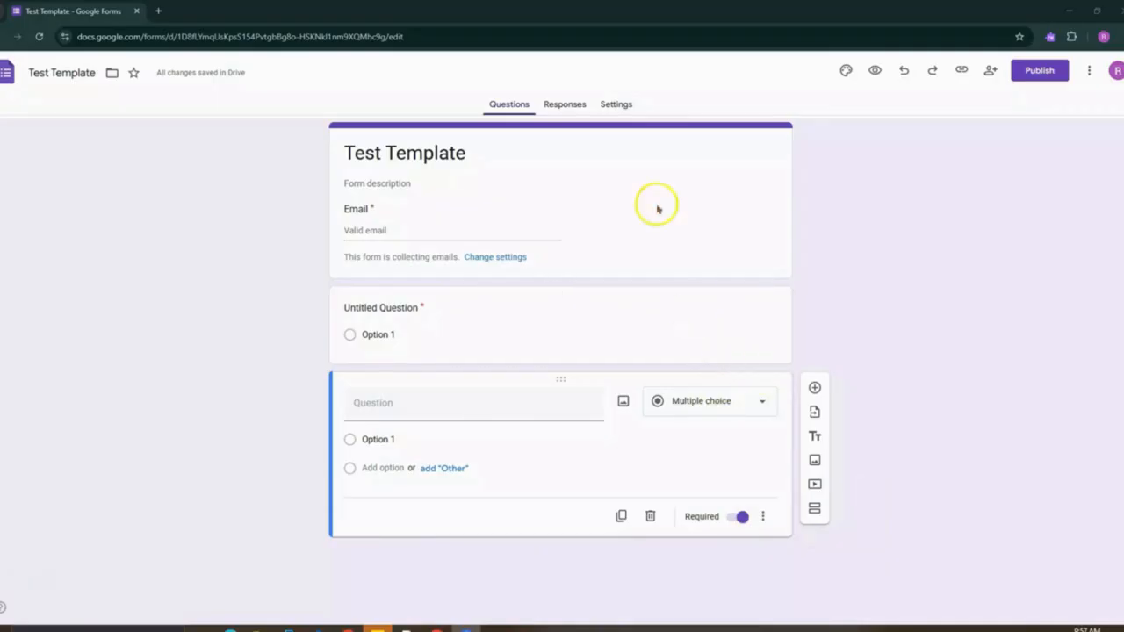
# - Turn the form into a quiz in its settings
pyautogui.click(617, 106)
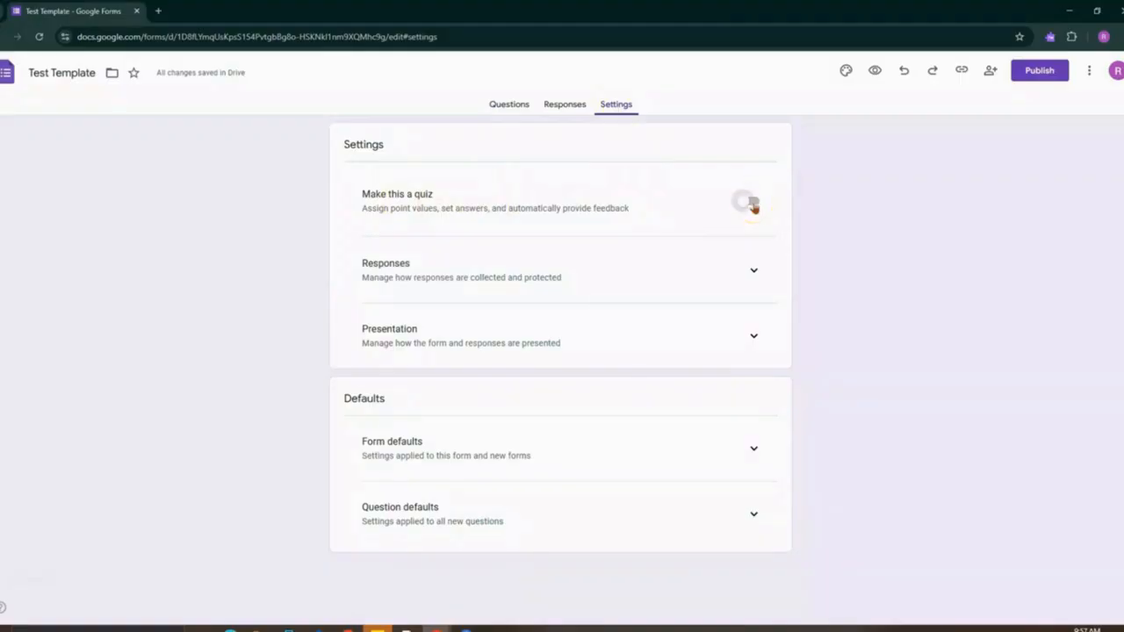
pyautogui.click(751, 203)
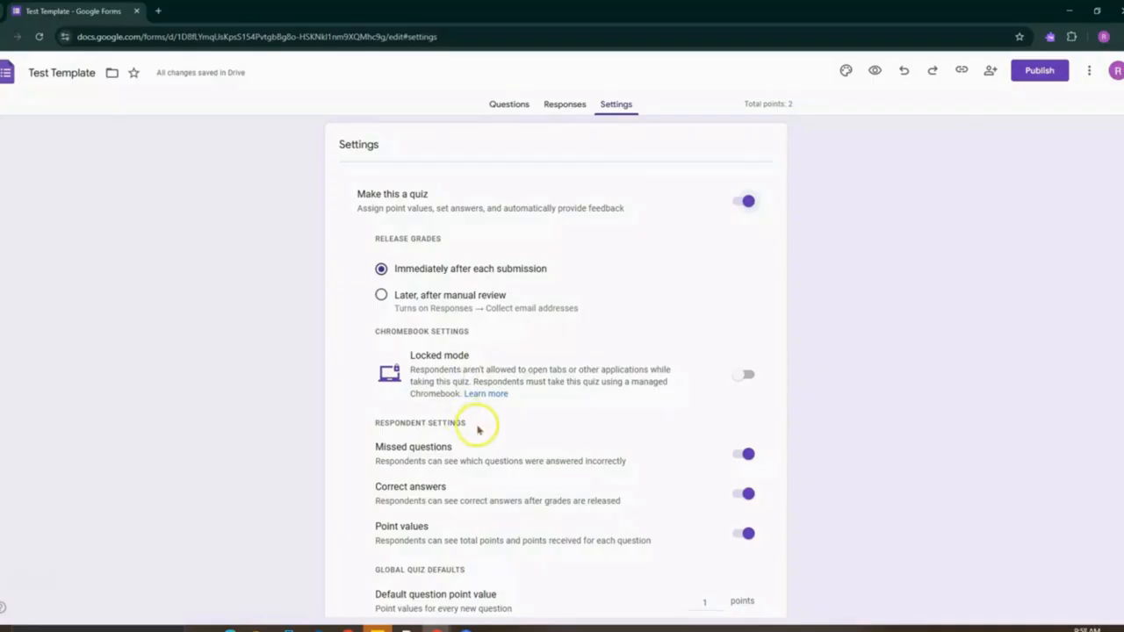
# - Set the default question point value for the quiz to 10 points
pyautogui.scroll(-1, 480, 429)
pyautogui.scroll(-1, 479, 429)
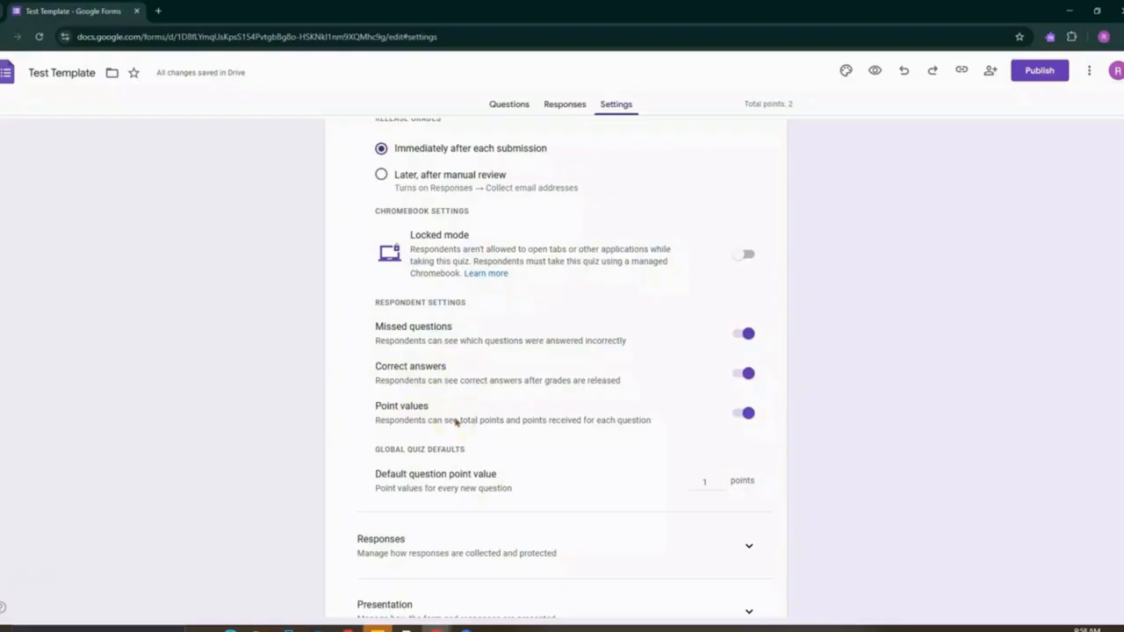
pyautogui.scroll(-1, 456, 422)
pyautogui.scroll(-1, 454, 416)
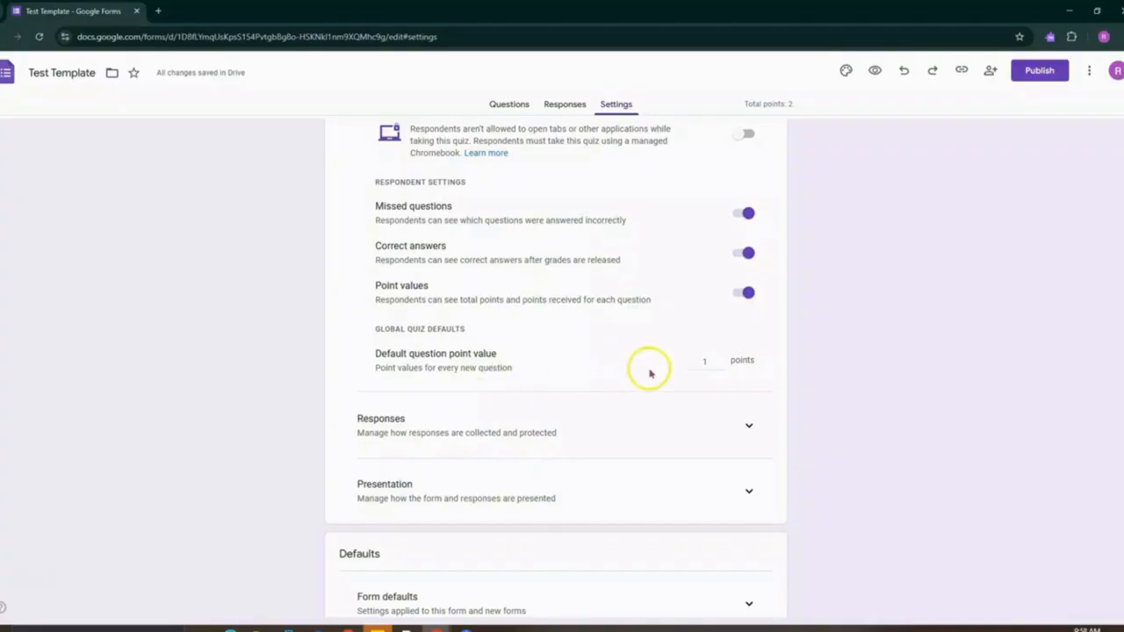
pyautogui.doubleClick(711, 361)
pyautogui.write('10')
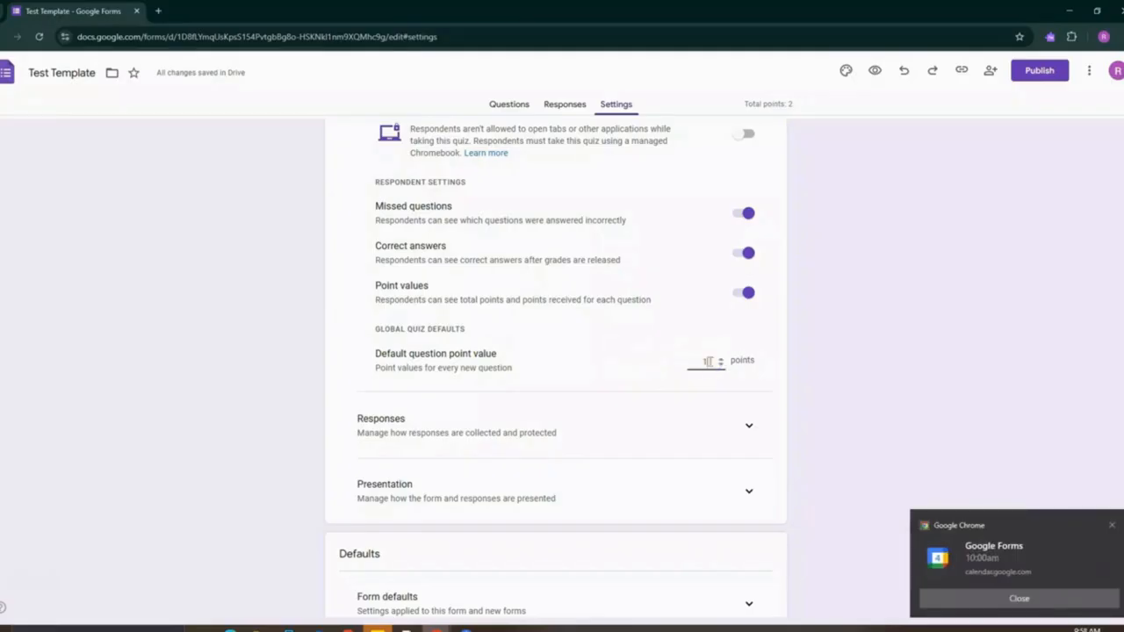
pyautogui.click(1112, 526)
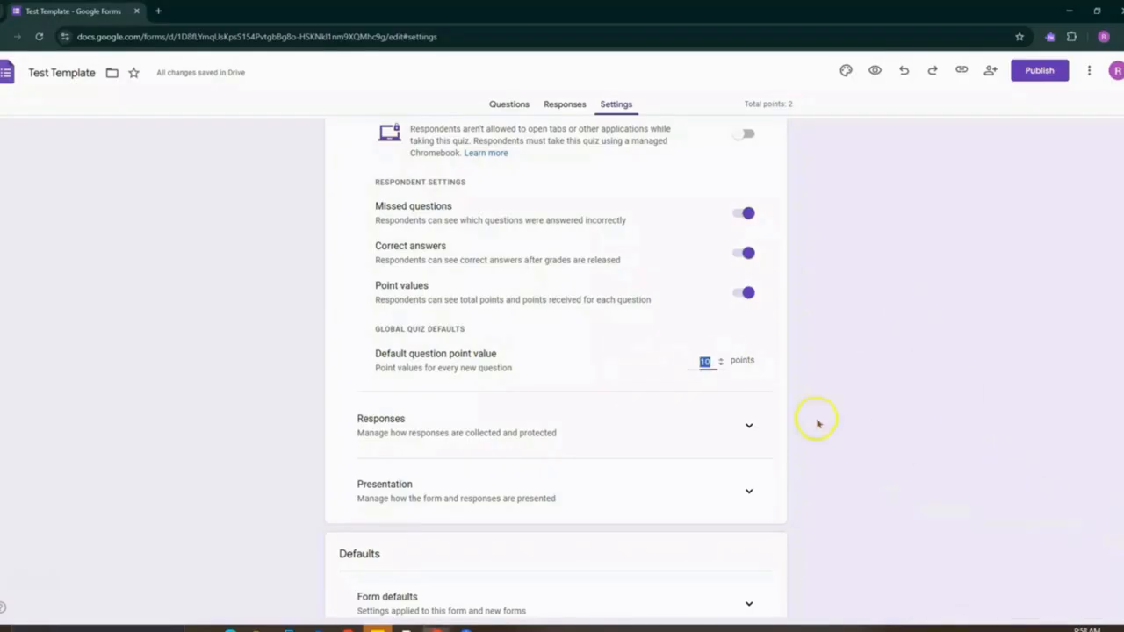
pyautogui.doubleClick(704, 361)
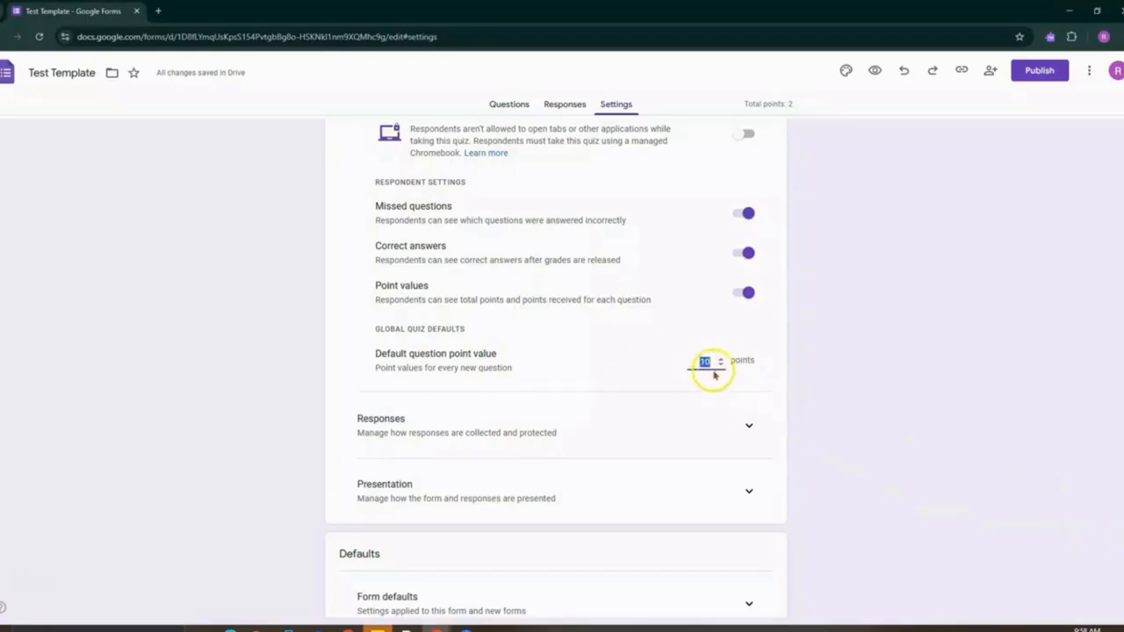
pyautogui.click(832, 383)
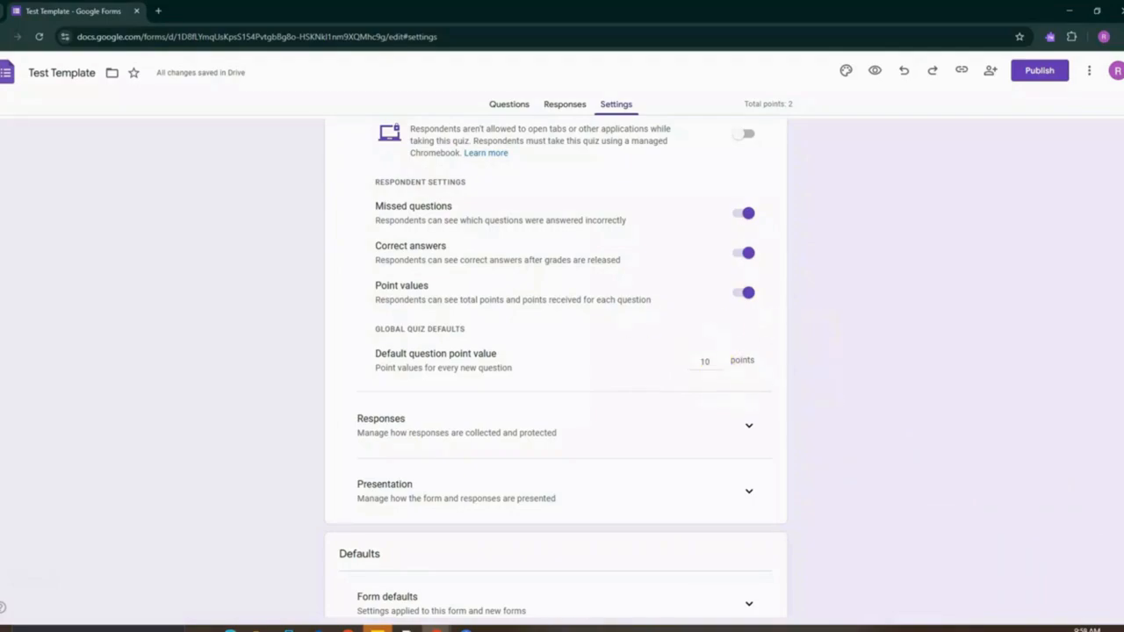
pyautogui.click(791, 369)
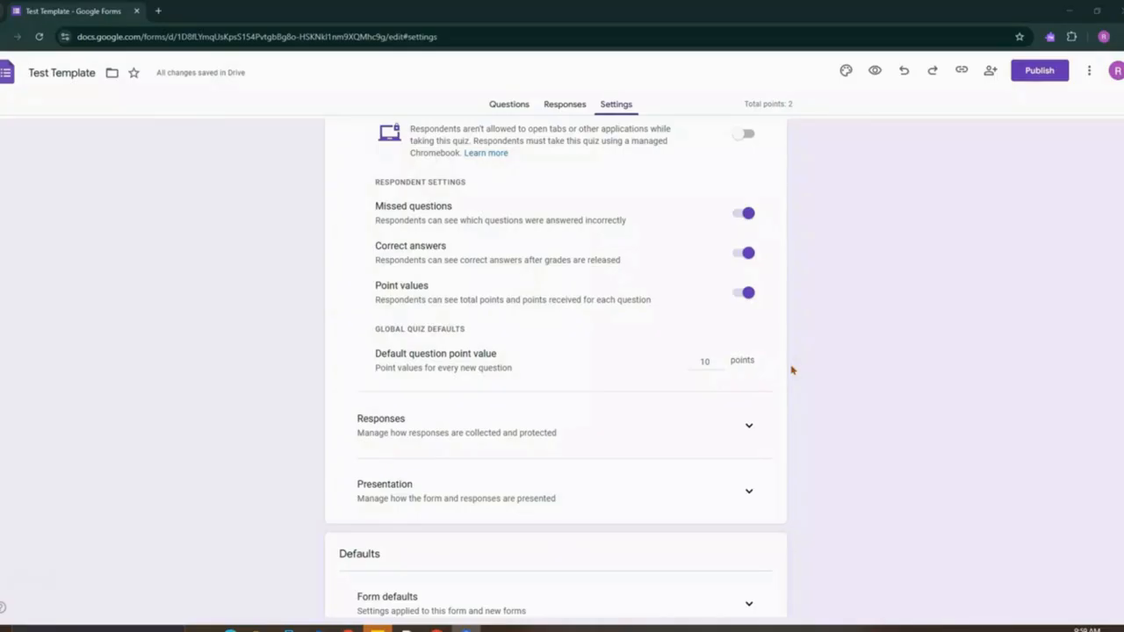
# - Review the email collection and response copy options in the Responses settings, and limit the form to 1 response
pyautogui.scroll(-3, 791, 369)
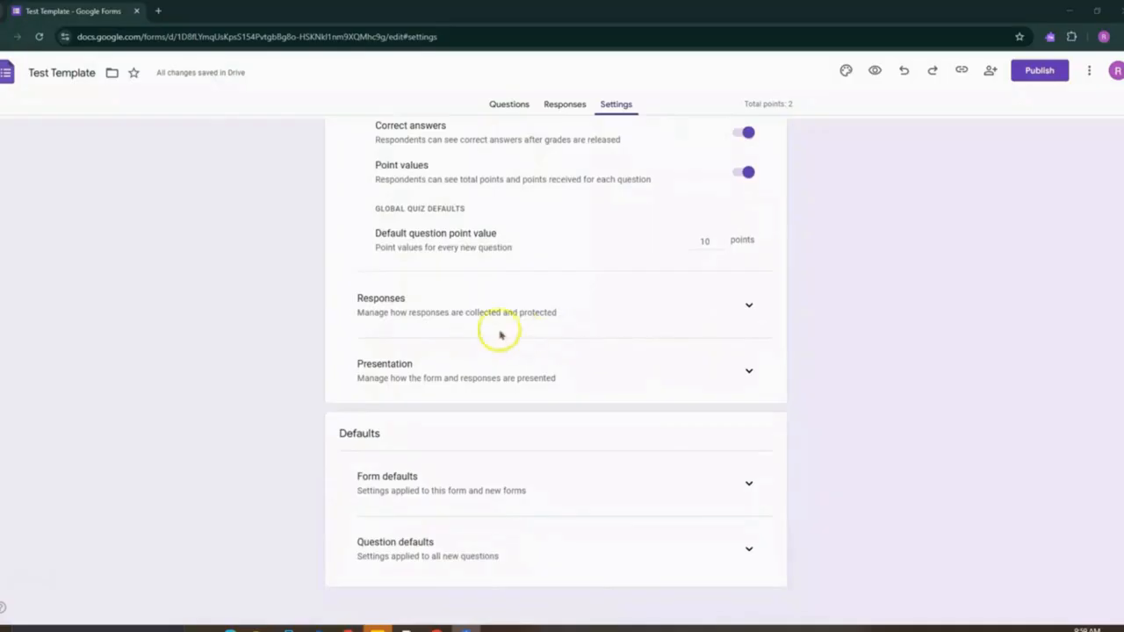
pyautogui.click(749, 305)
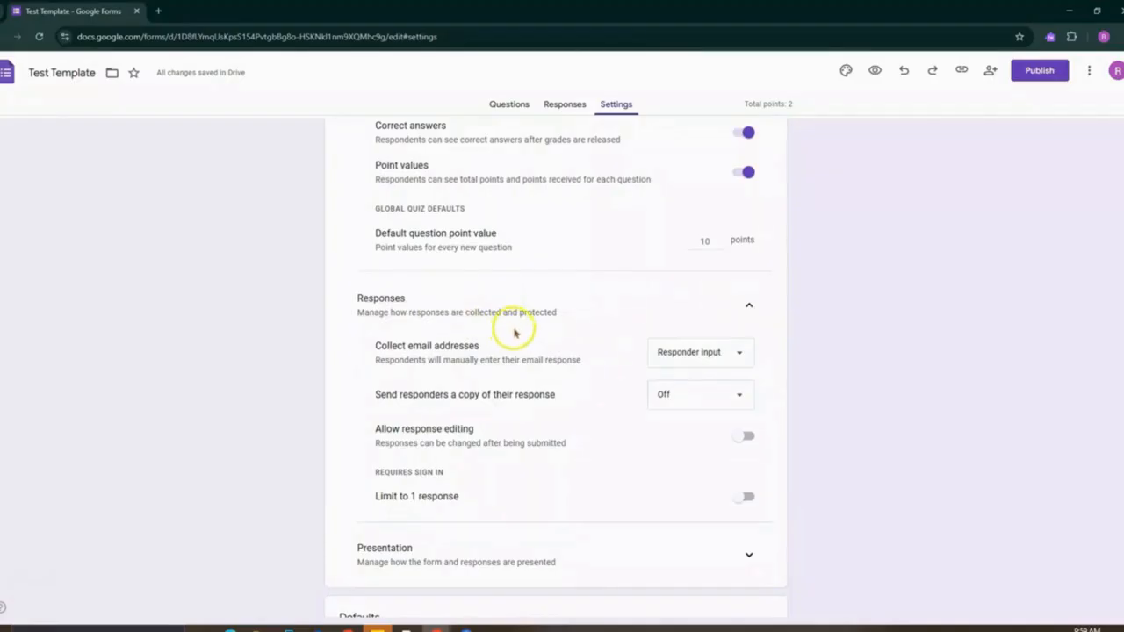
pyautogui.click(693, 351)
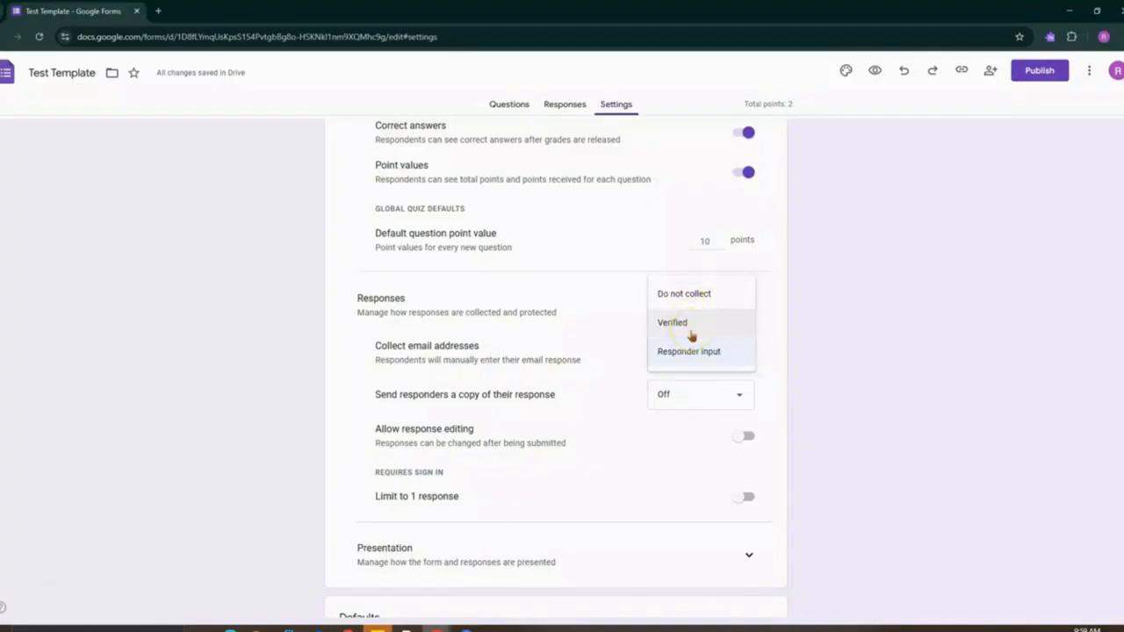
pyautogui.click(771, 335)
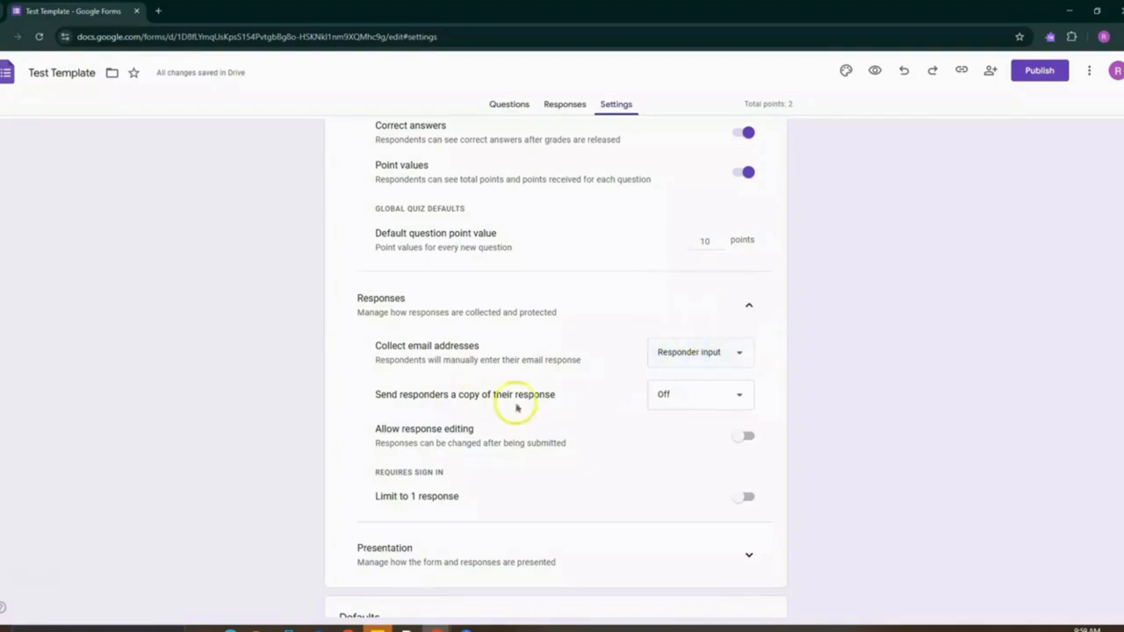
pyautogui.click(700, 399)
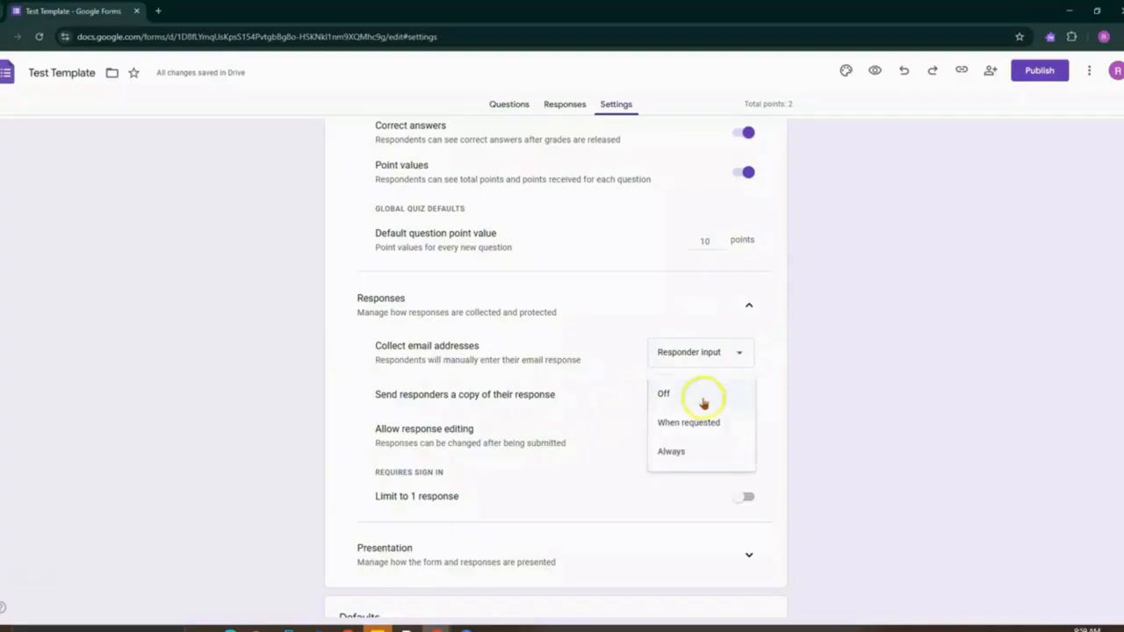
pyautogui.click(766, 402)
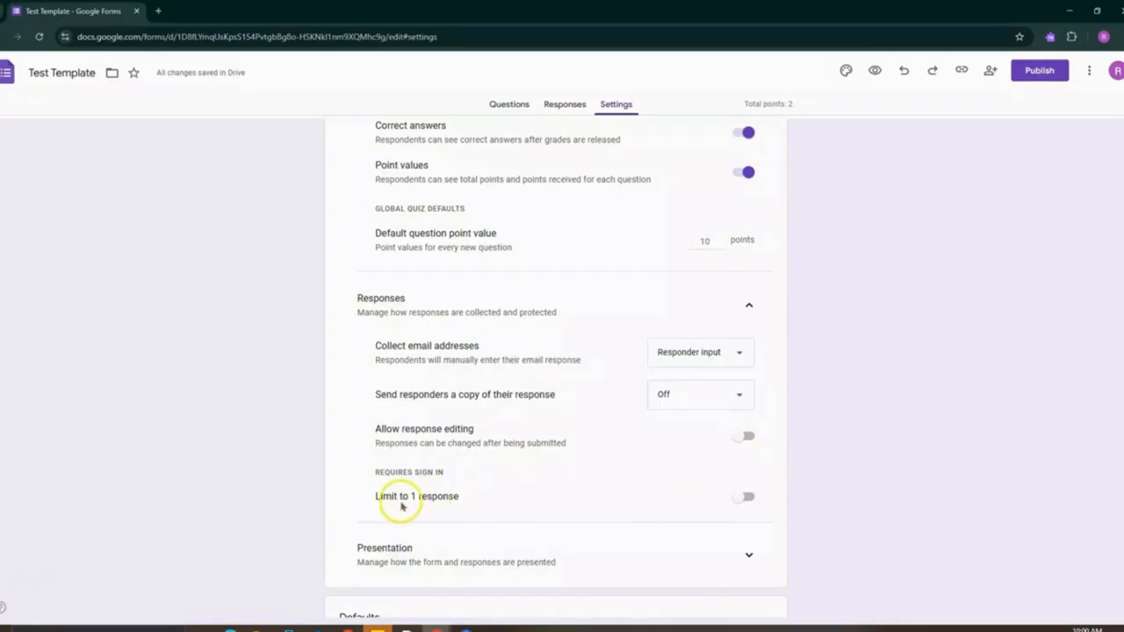
pyautogui.click(737, 499)
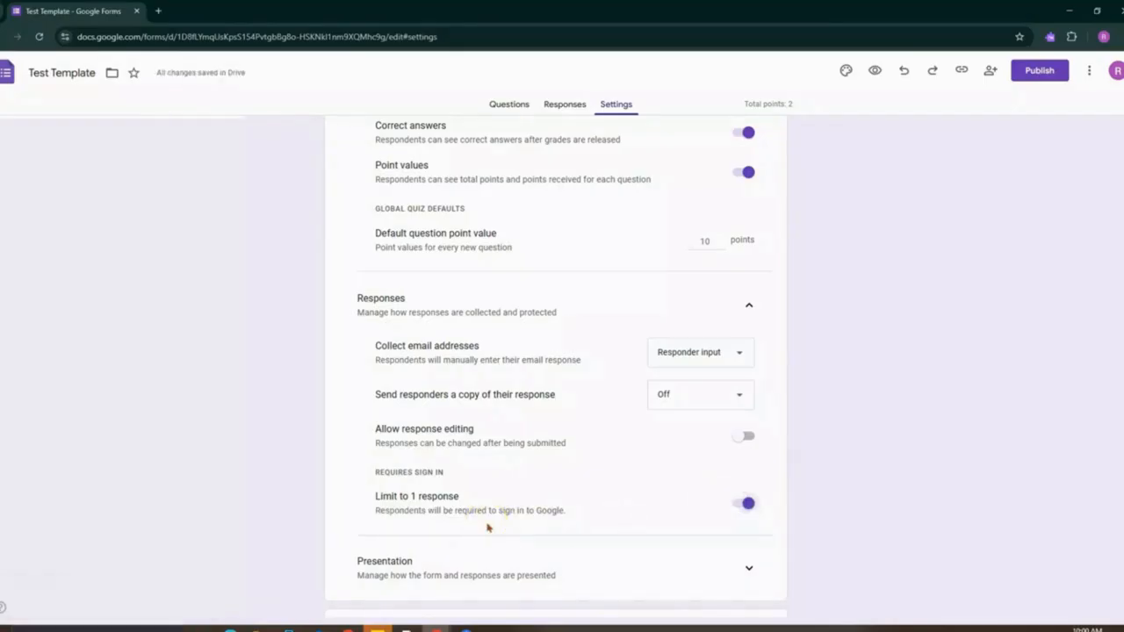
# - Expand the Presentation settings and examine the form presentation, after-submission and restriction options
pyautogui.scroll(-3, 488, 528)
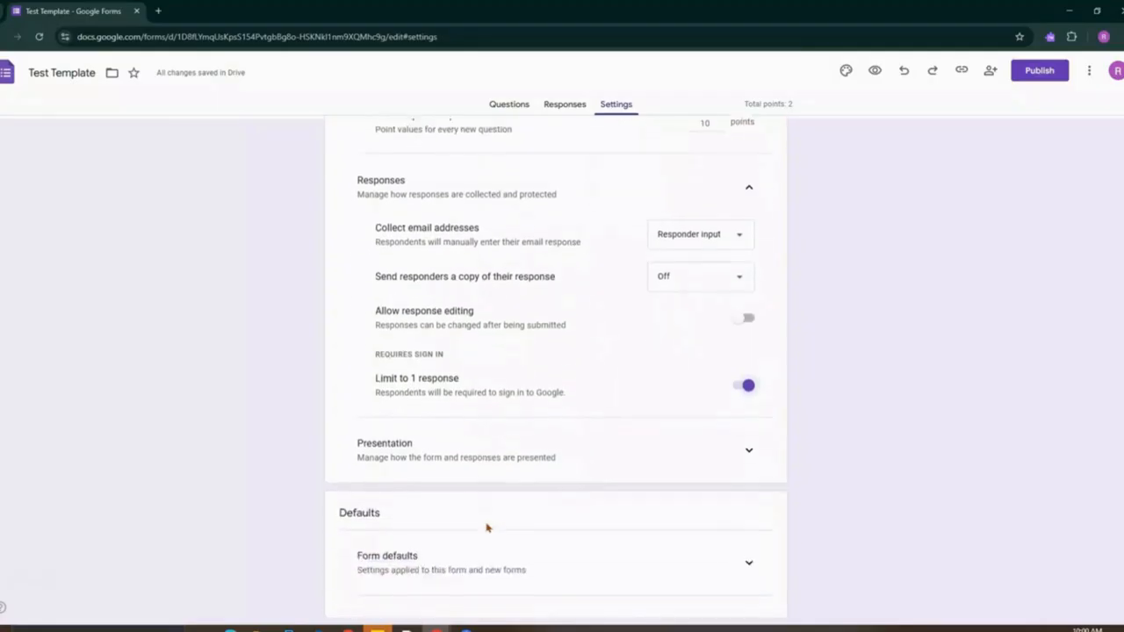
pyautogui.scroll(-2, 486, 527)
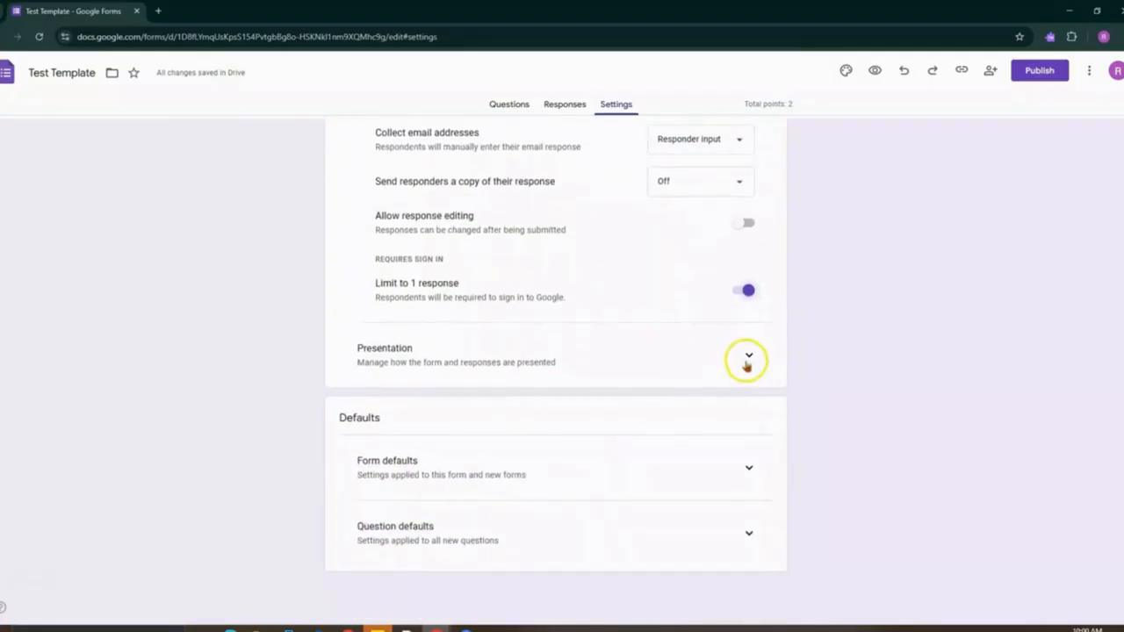
pyautogui.click(747, 357)
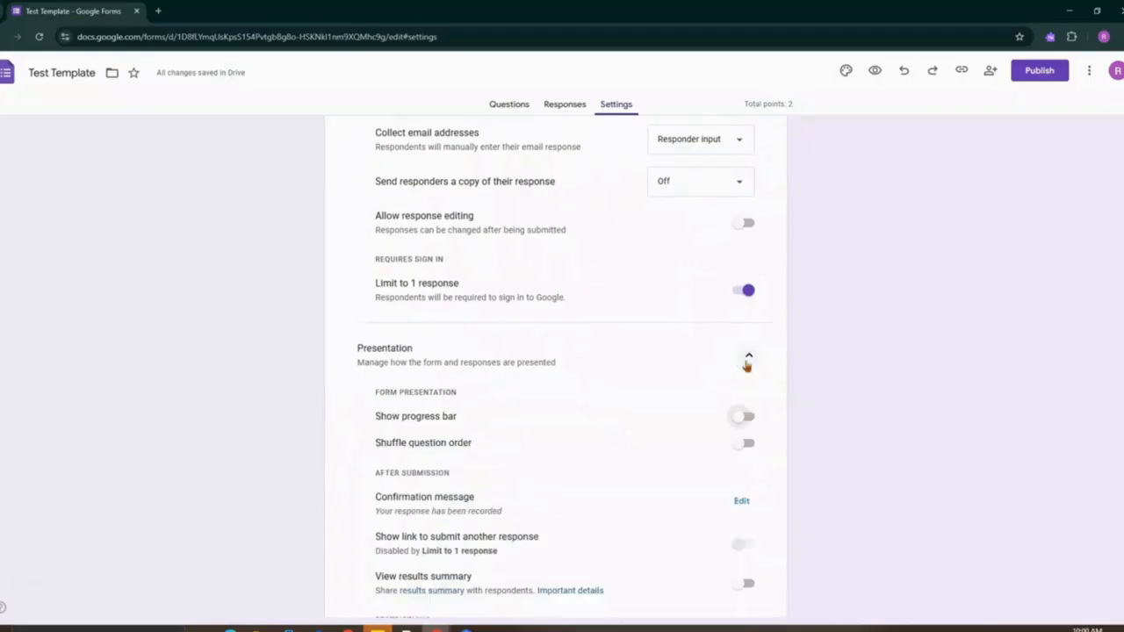
pyautogui.scroll(-3, 746, 365)
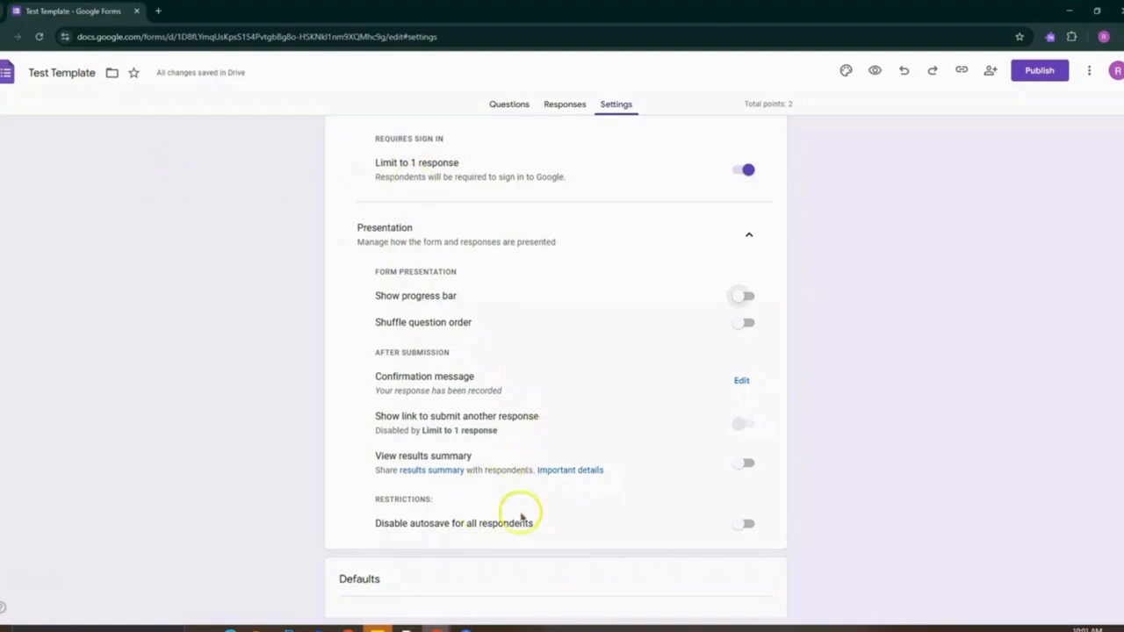
pyautogui.scroll(-2, 589, 485)
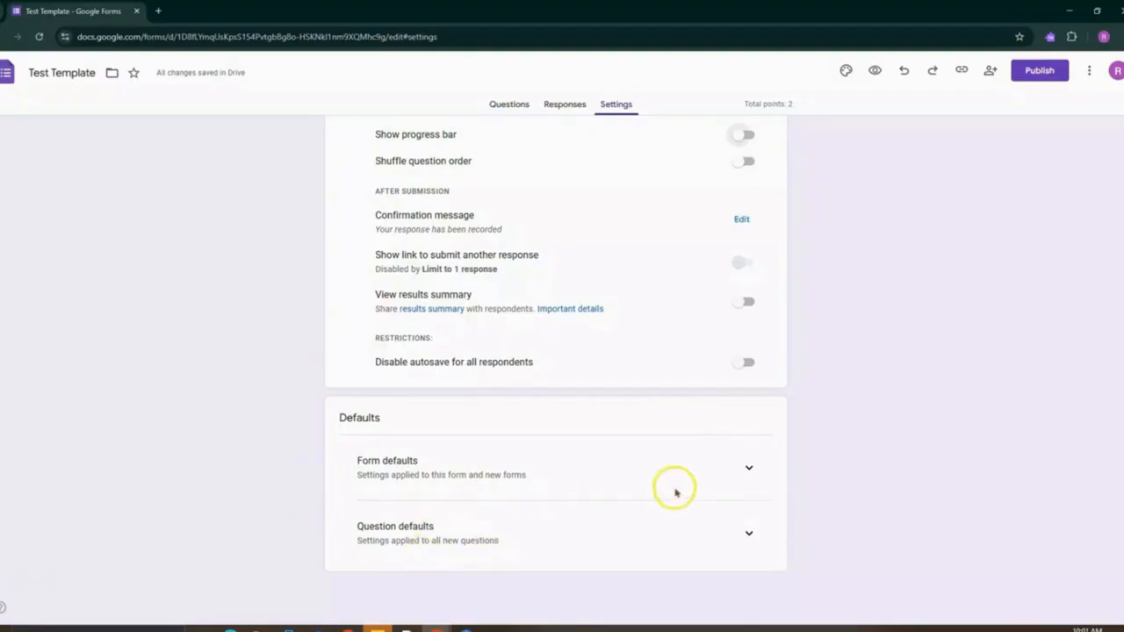
# - Expand the form defaults and question defaults in the settings and examine their options
pyautogui.click(747, 469)
pyautogui.scroll(-1, 684, 489)
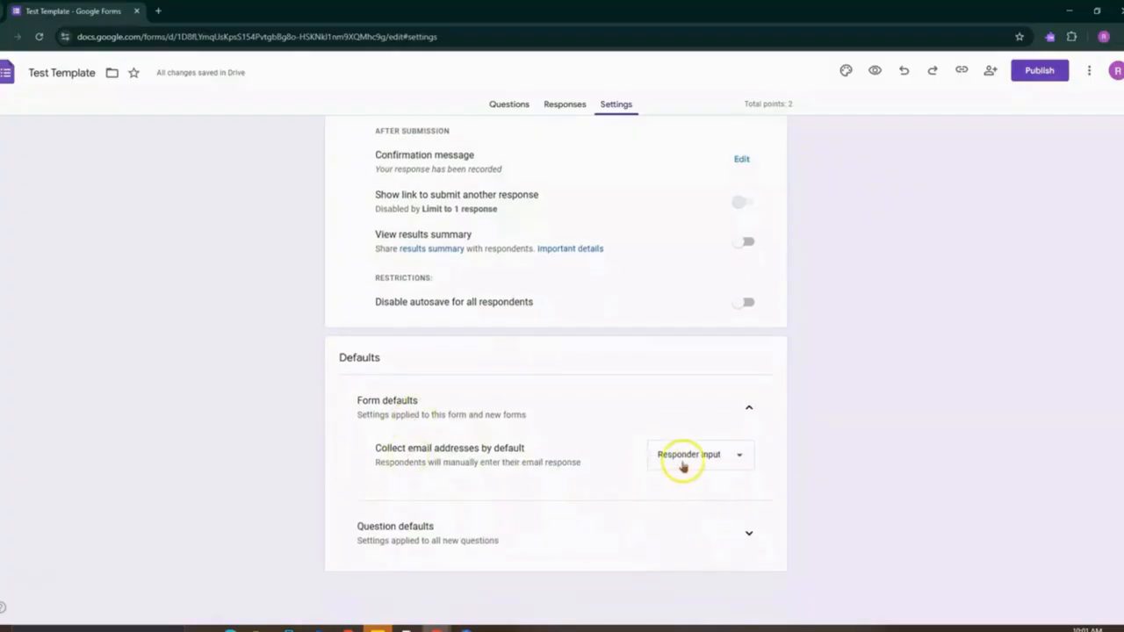
pyautogui.click(747, 533)
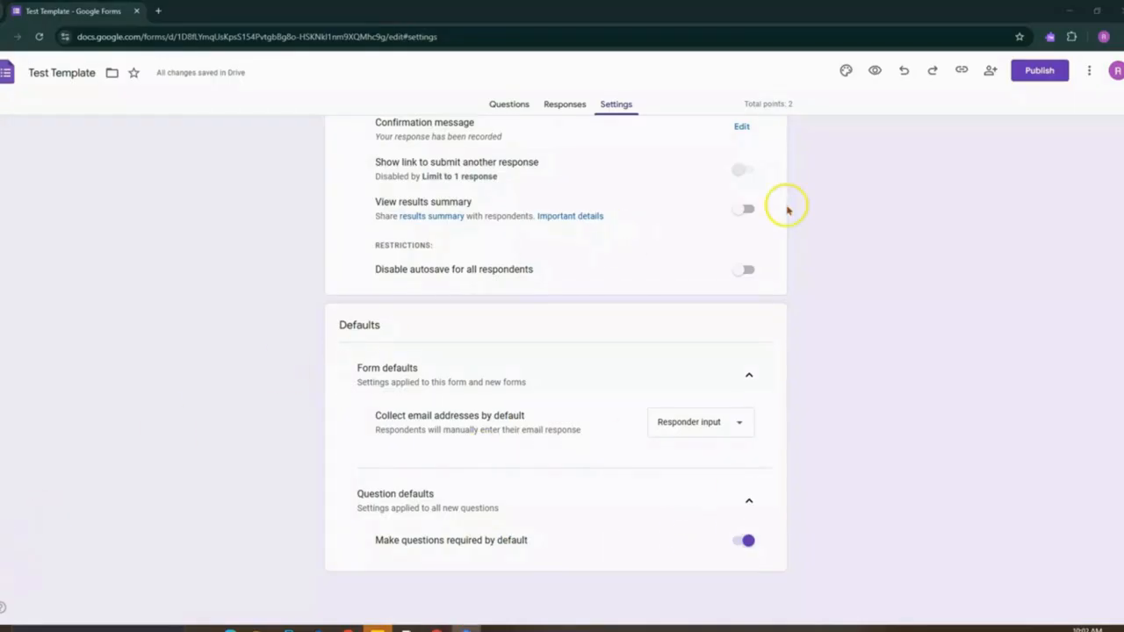
# - Return to the form's questions and change the theme color to red
pyautogui.scroll(12, 787, 210)
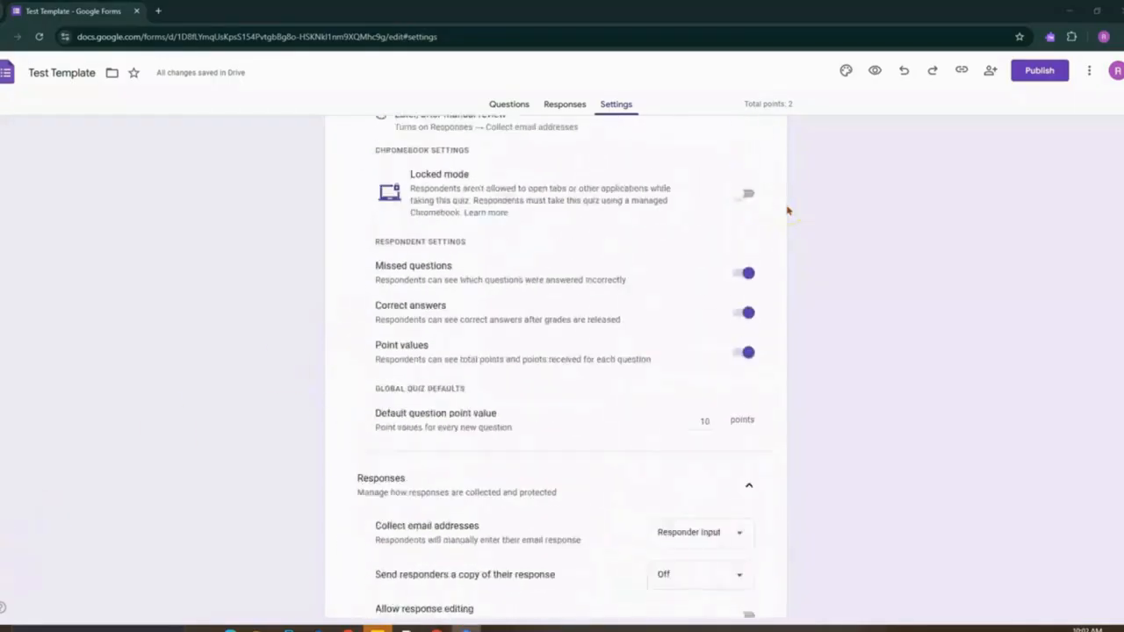
pyautogui.click(527, 109)
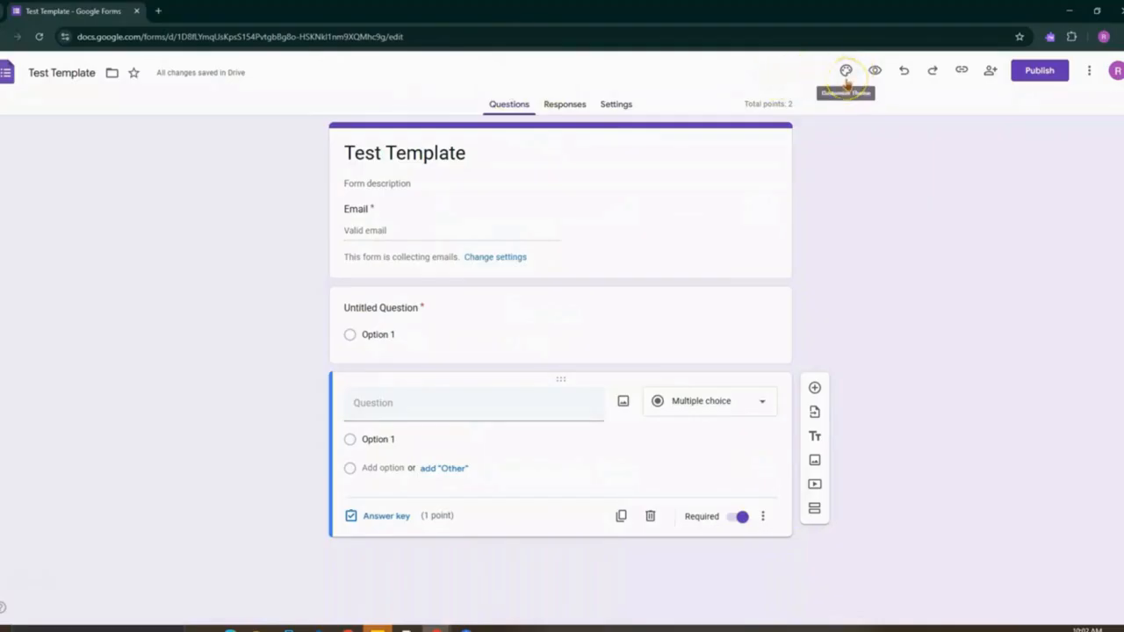
pyautogui.click(846, 77)
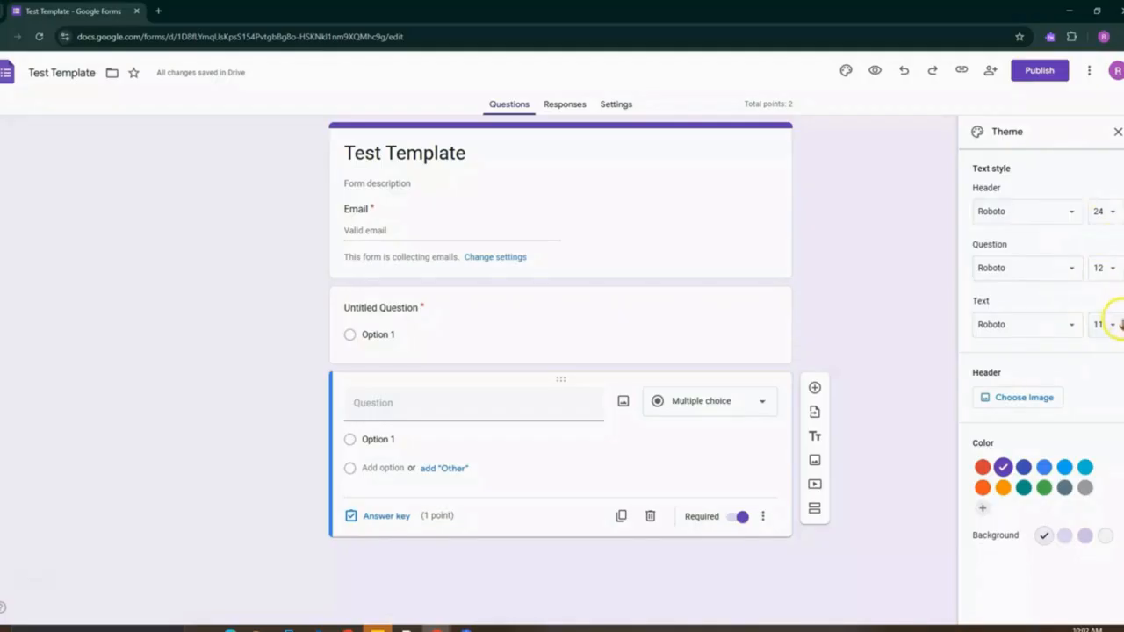
pyautogui.click(1103, 541)
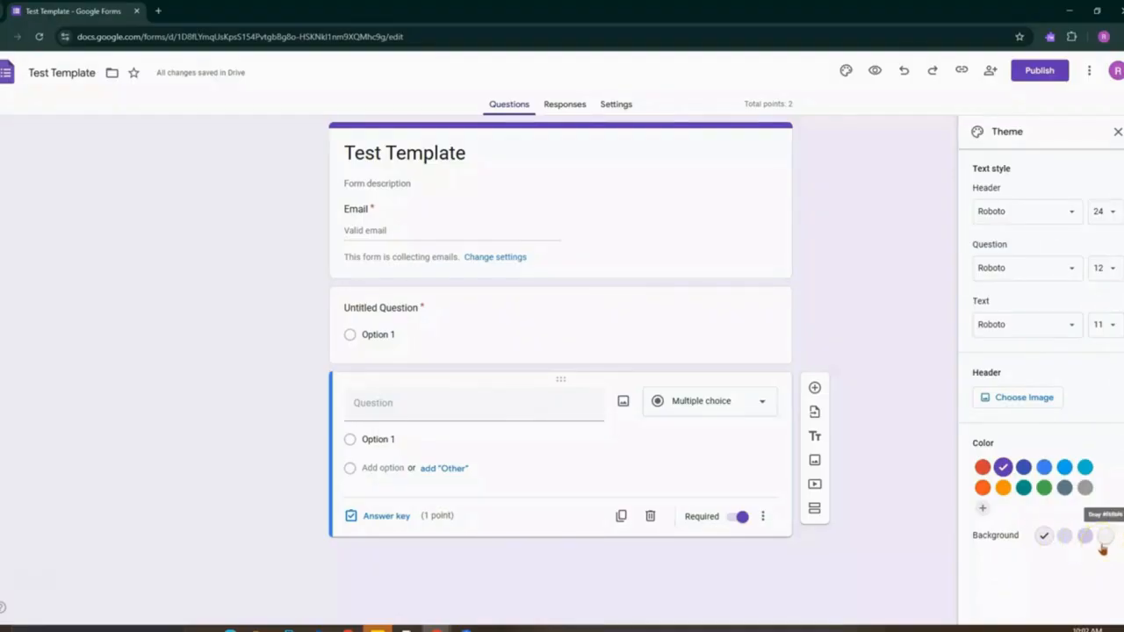
pyautogui.click(981, 487)
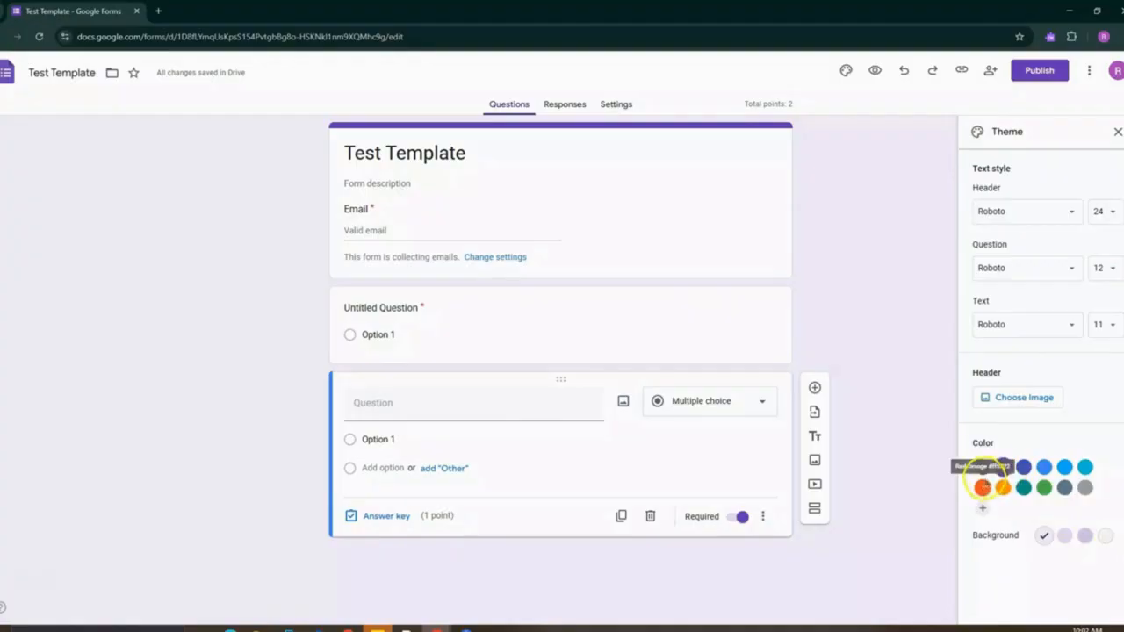
pyautogui.click(982, 471)
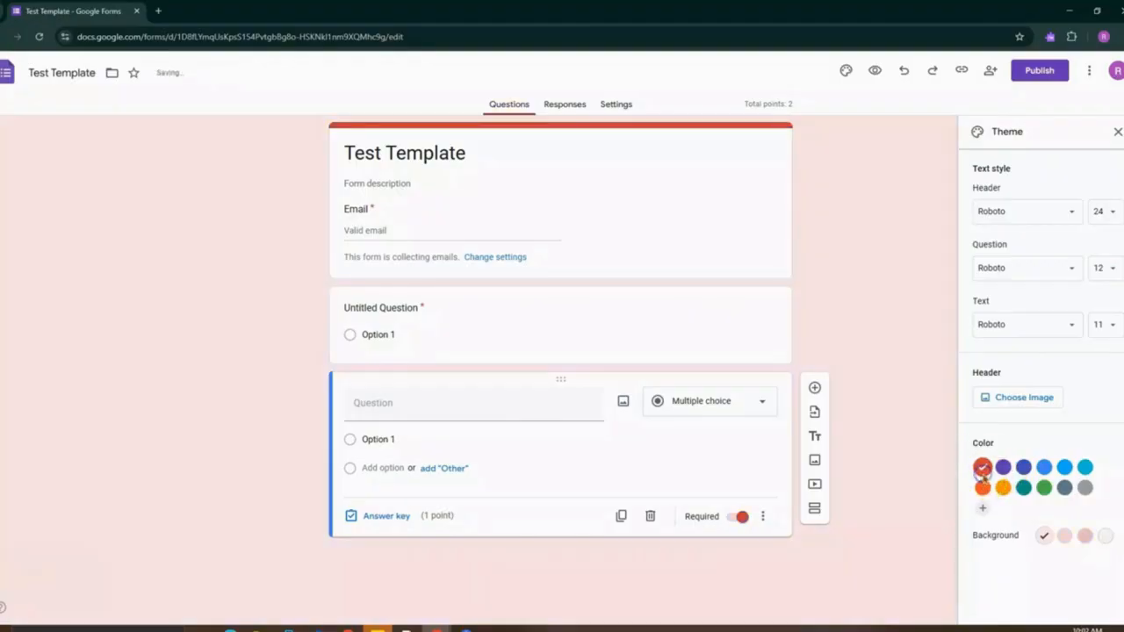
# - Try the darker red-tinted theme backgrounds, and set the form background to gray
pyautogui.click(1063, 536)
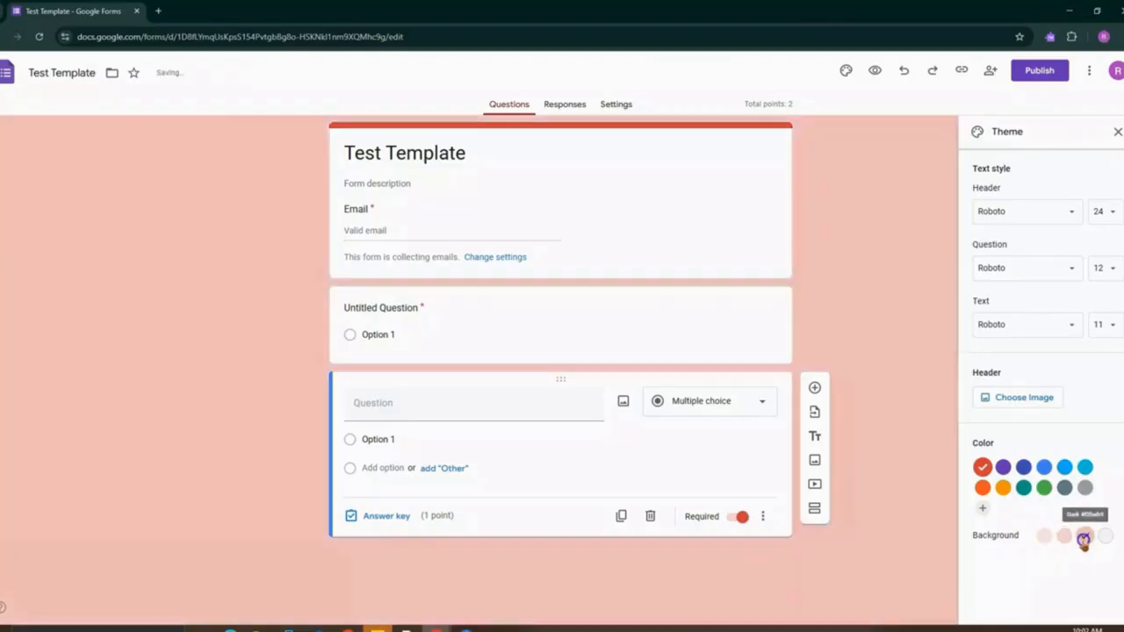
pyautogui.click(1085, 538)
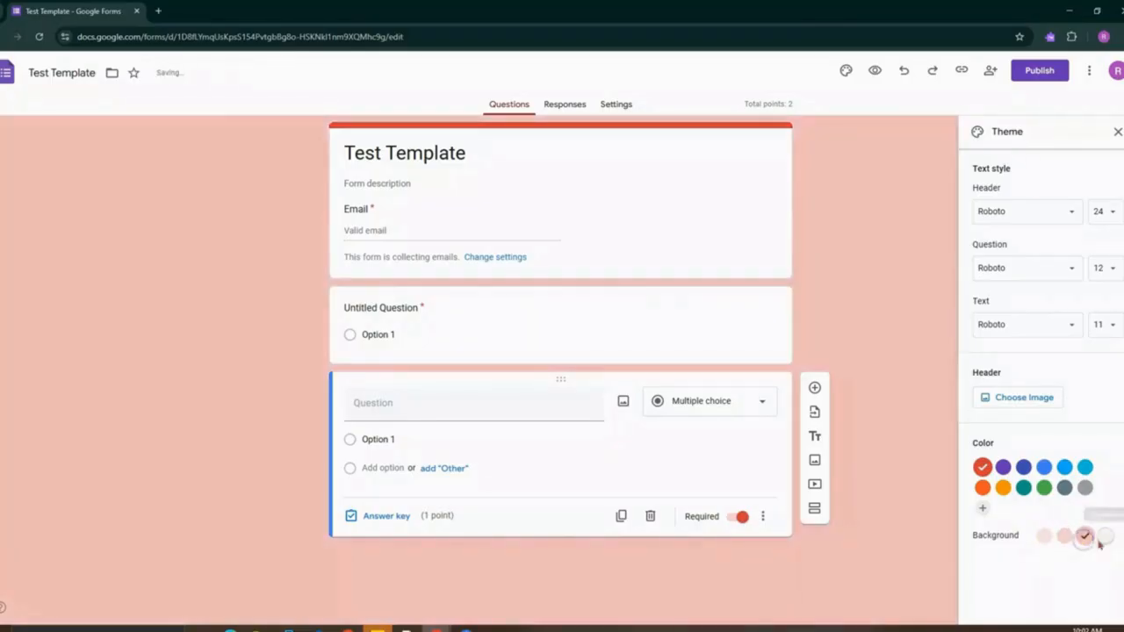
pyautogui.click(1103, 536)
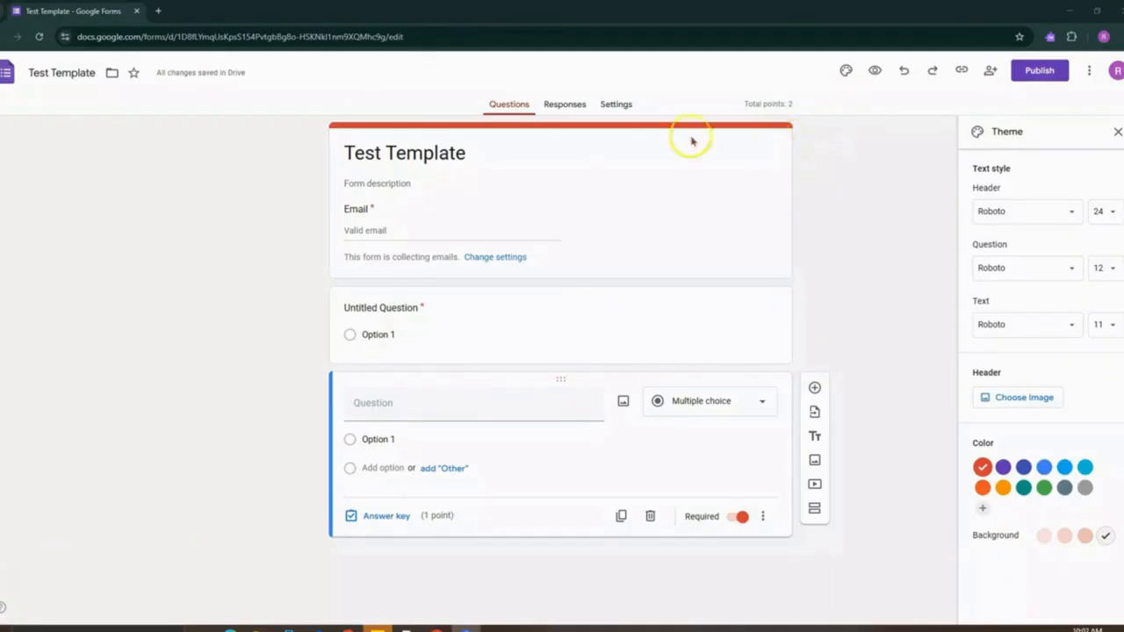
# - Examine the form's response options for linking to Sheets, browse the existing spreadsheets, and close the chooser without selecting one
pyautogui.click(565, 106)
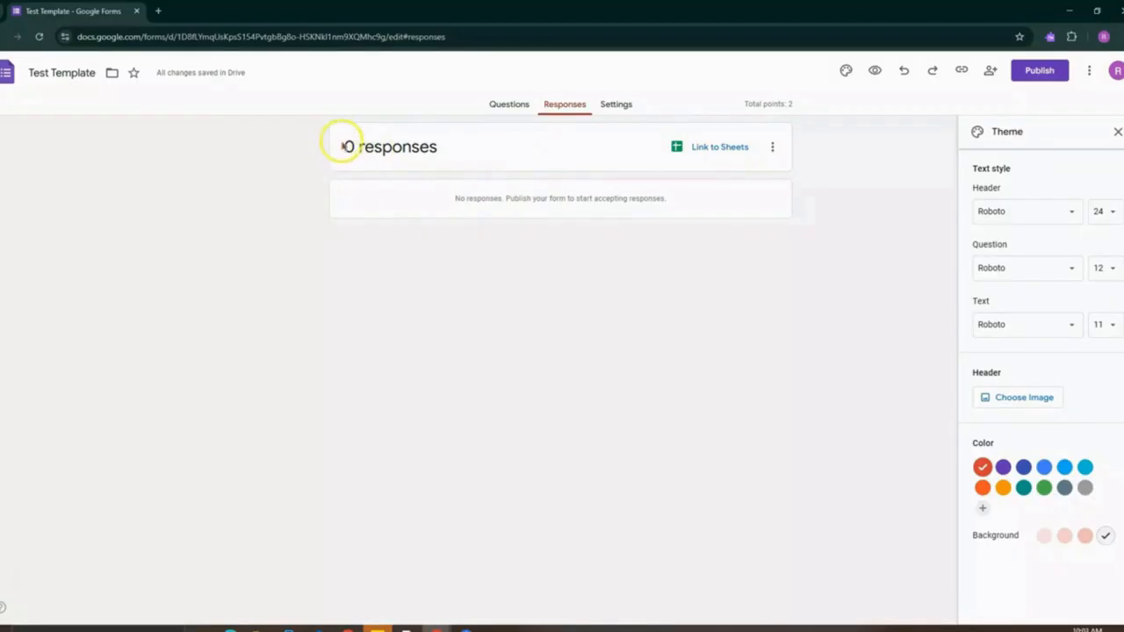
pyautogui.click(707, 149)
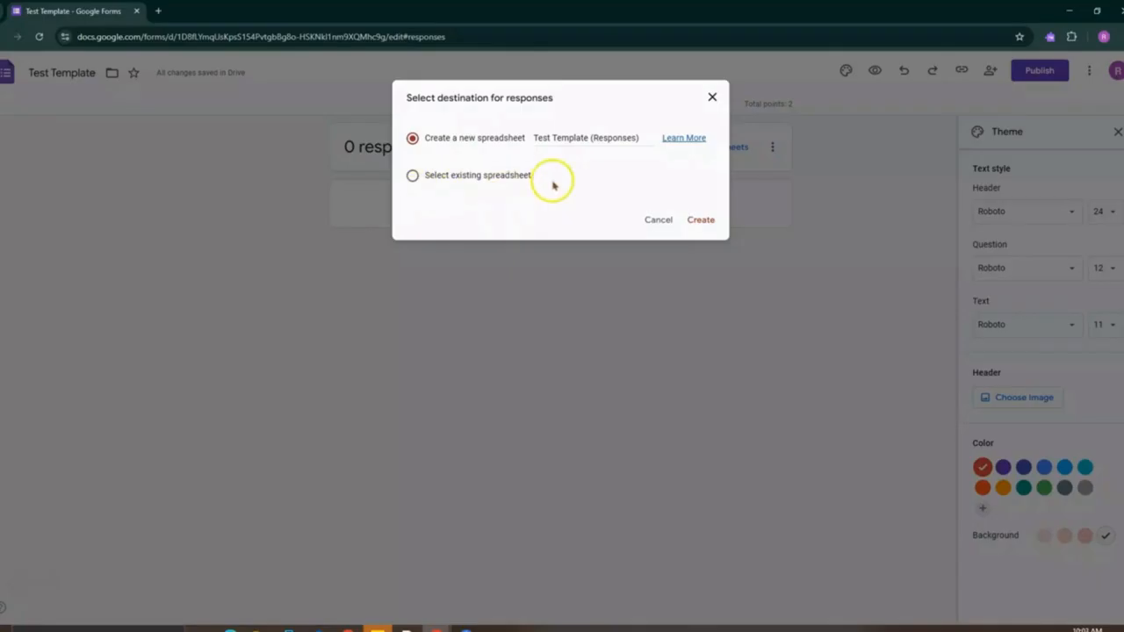
pyautogui.click(412, 176)
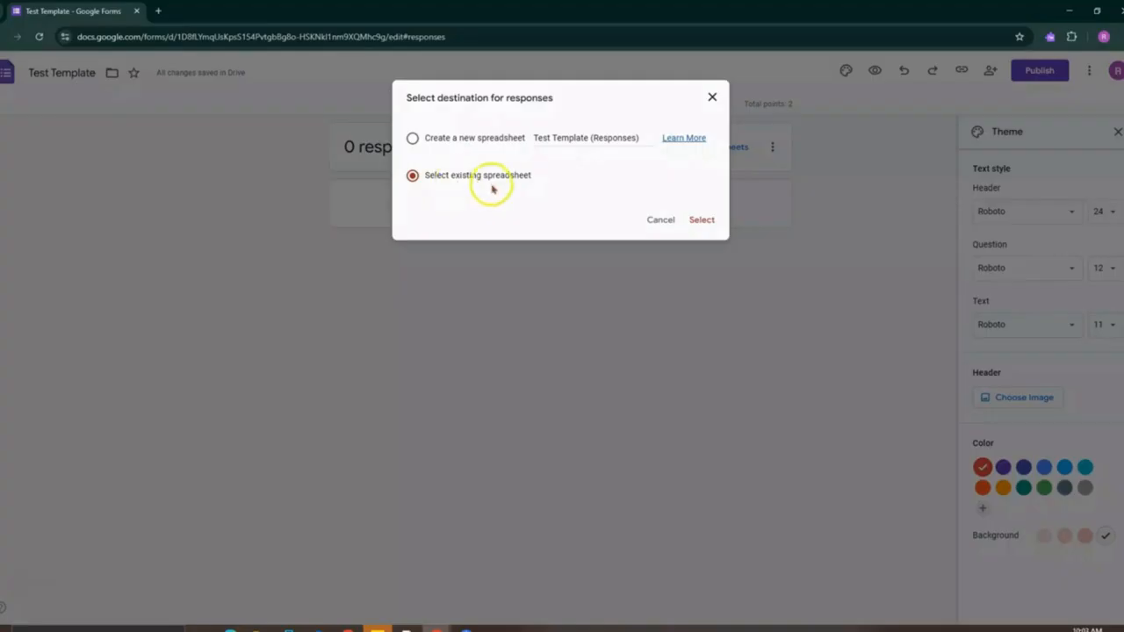
pyautogui.click(709, 221)
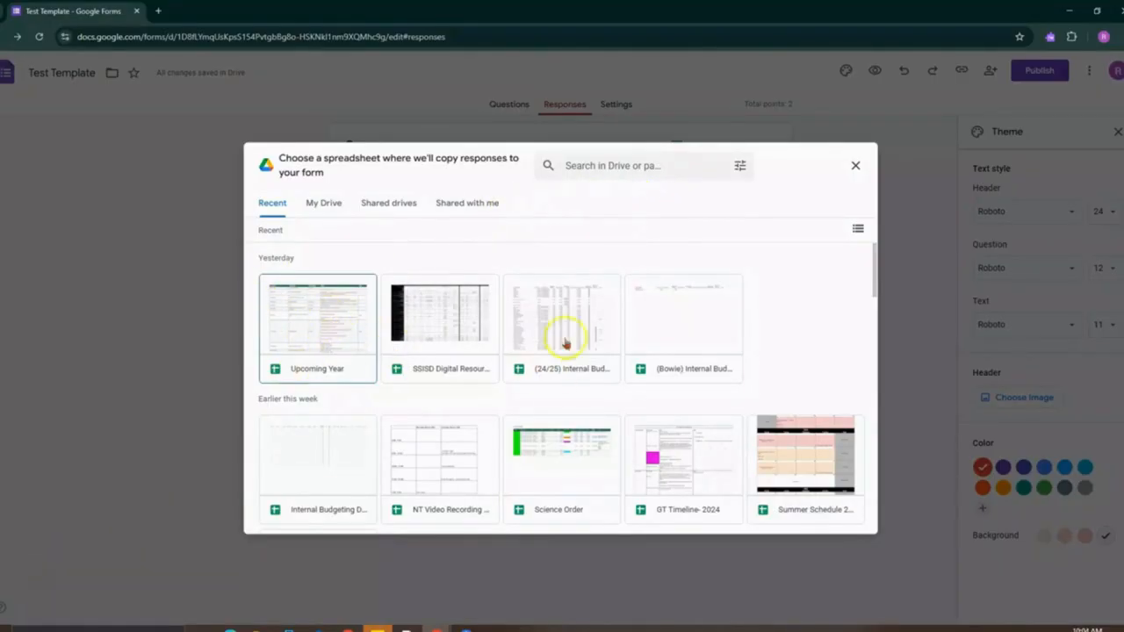
pyautogui.scroll(-3, 558, 329)
pyautogui.scroll(-5, 538, 327)
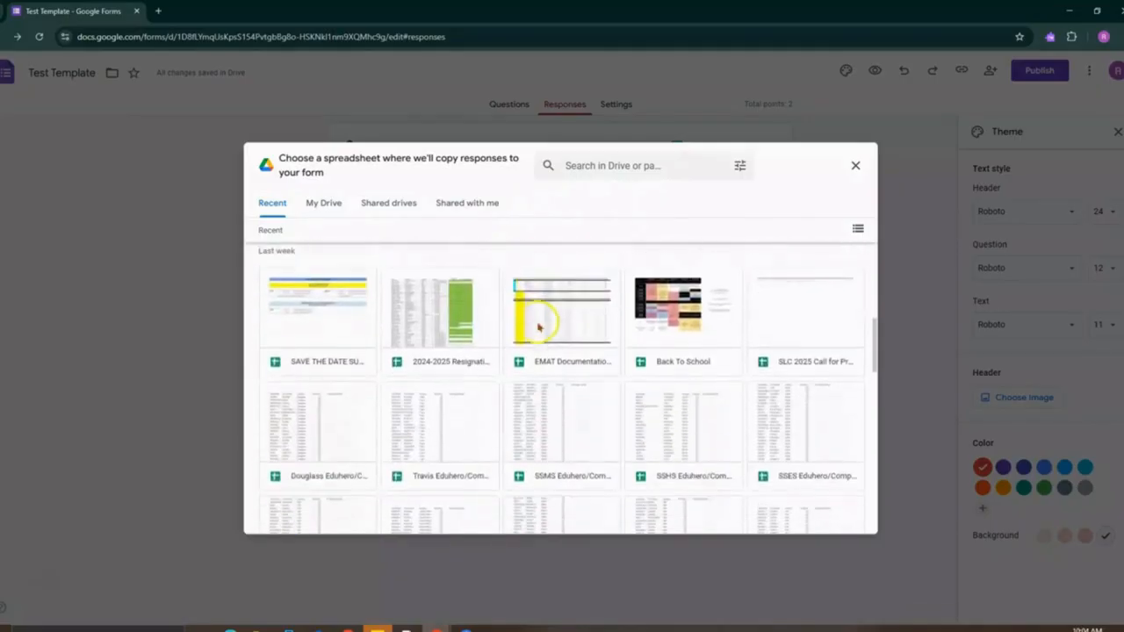
pyautogui.scroll(-1, 538, 328)
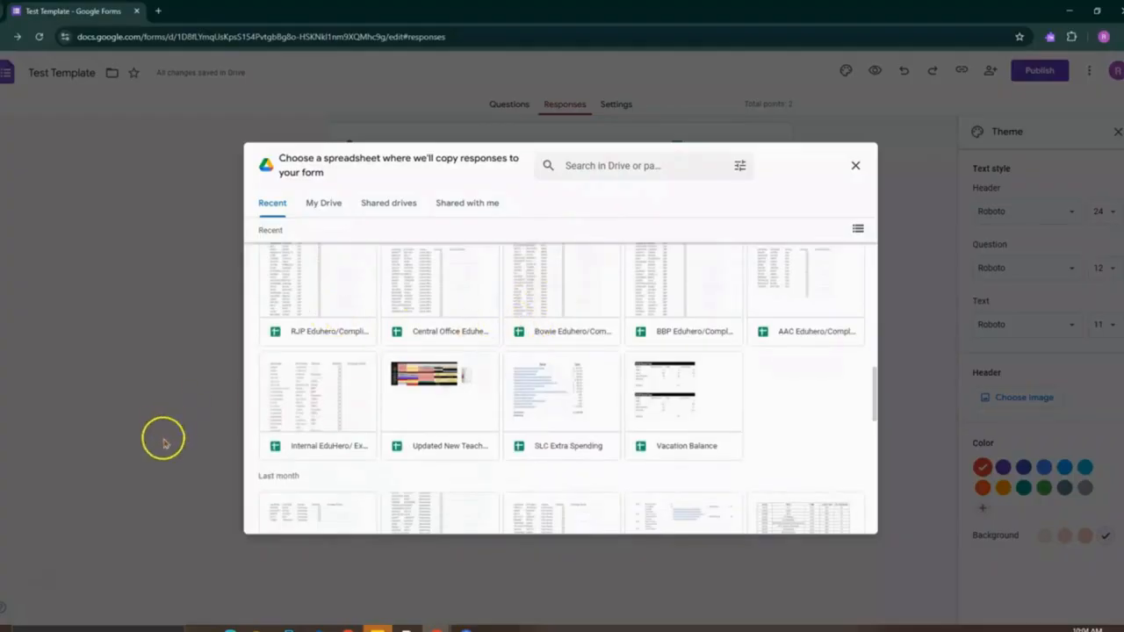
pyautogui.click(855, 165)
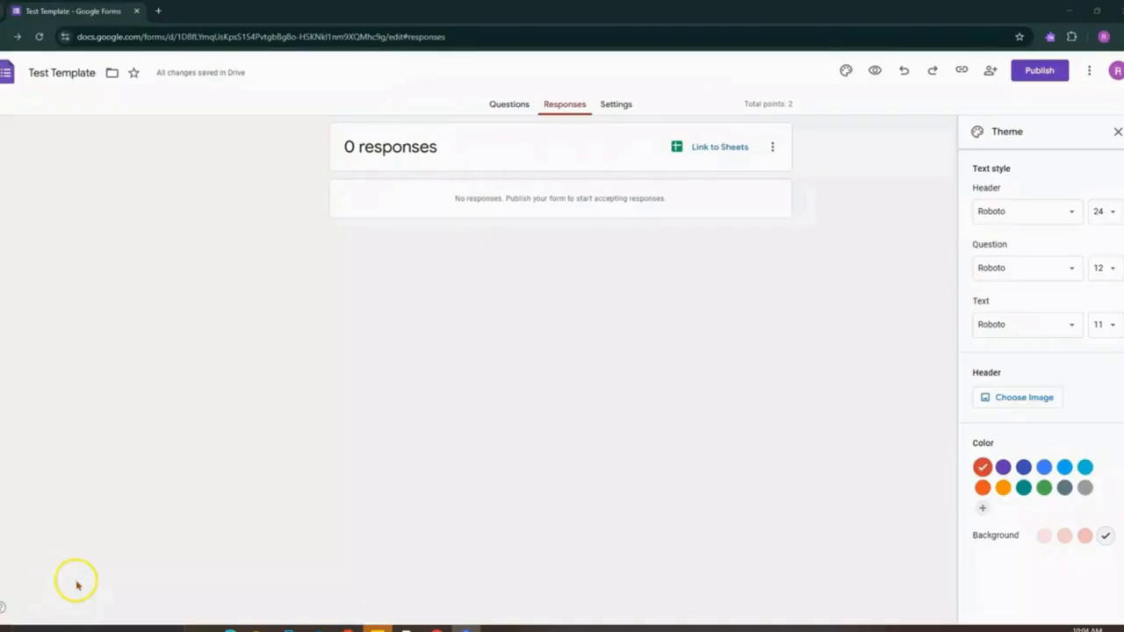
# - Open the form's sharing settings and review the general access options for the responder view
pyautogui.click(990, 74)
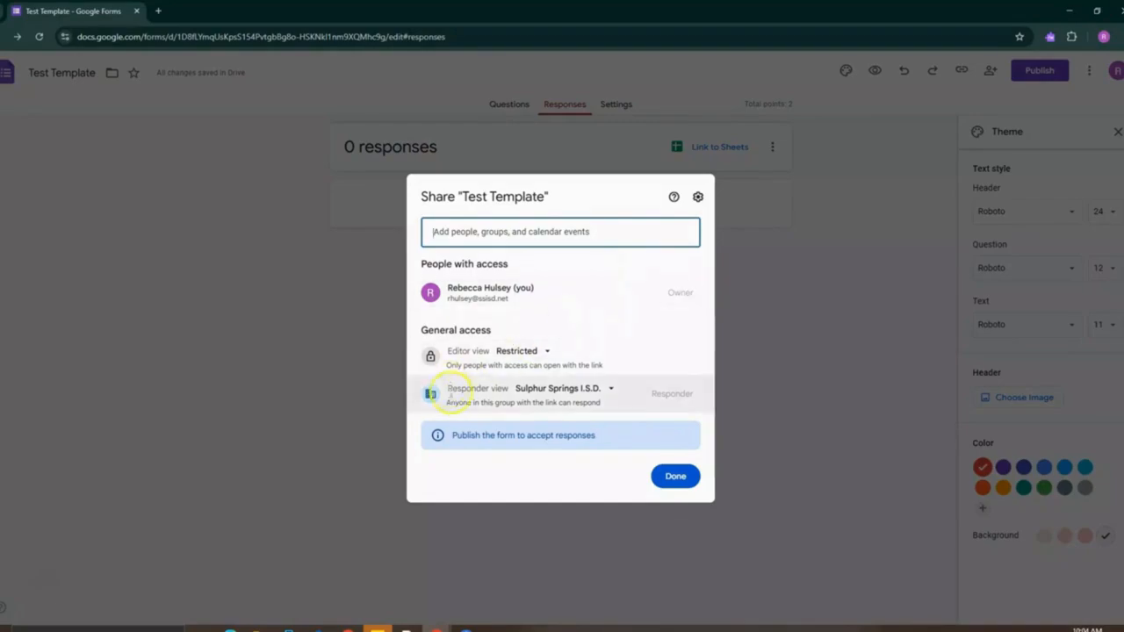
pyautogui.click(537, 393)
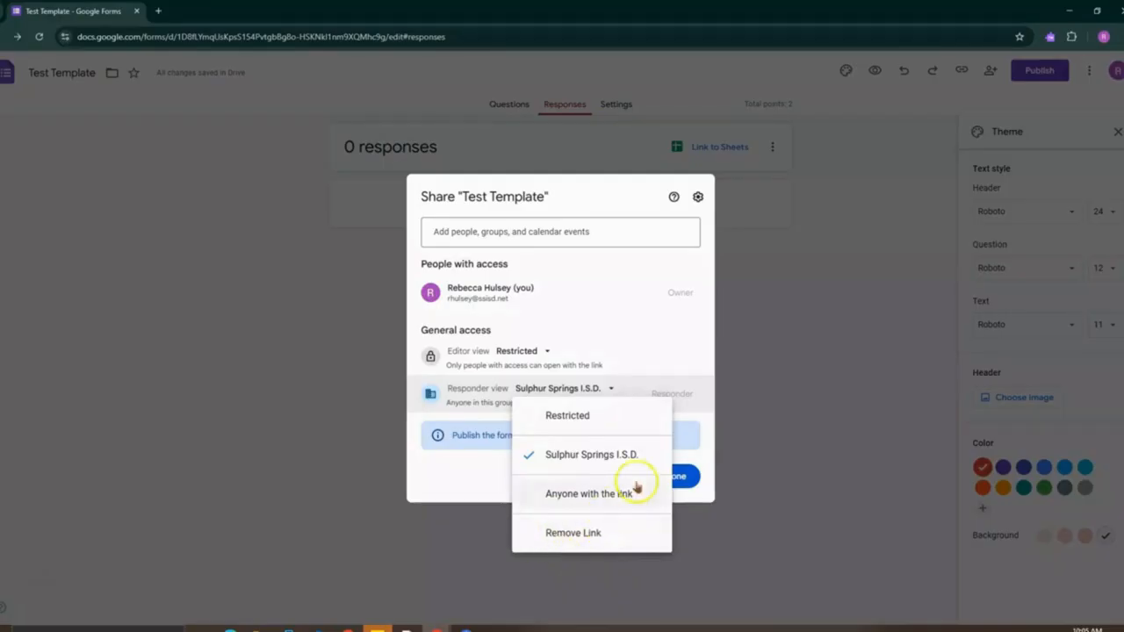
pyautogui.click(676, 351)
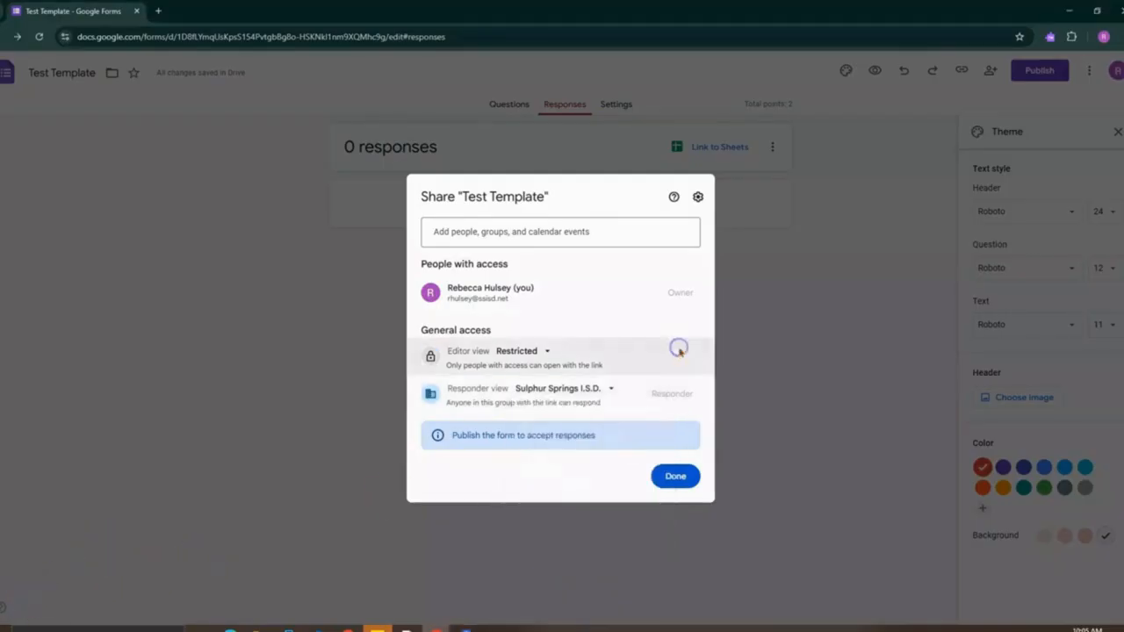
# - Add a suggested colleague to the form's share request and review the available roles, keeping Responder
pyautogui.click(431, 232)
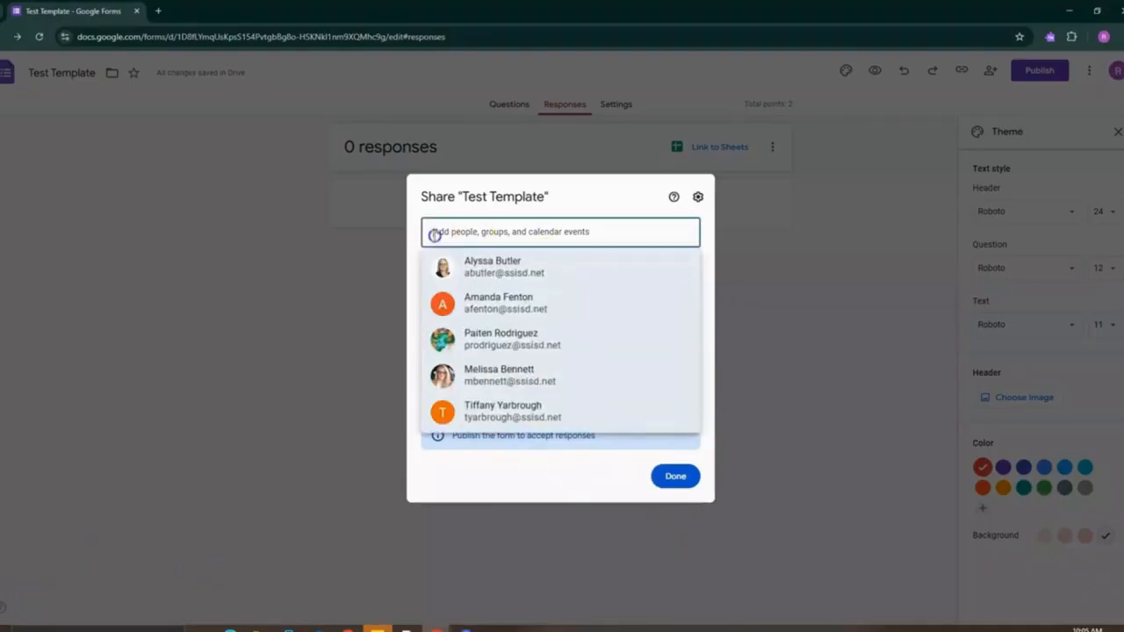
pyautogui.click(483, 275)
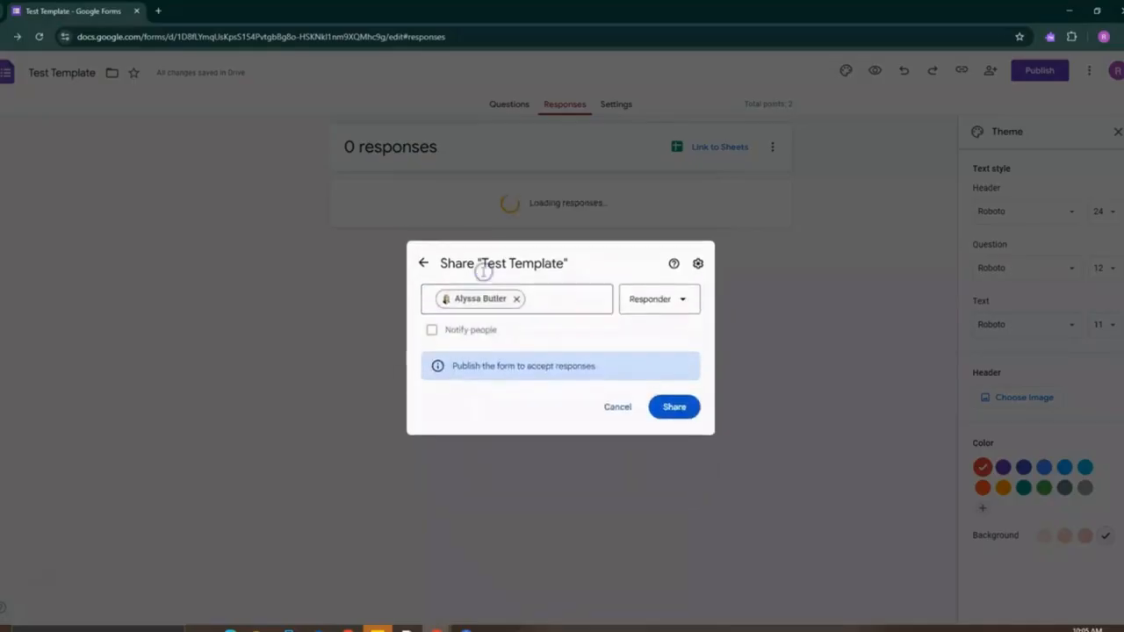
pyautogui.click(670, 303)
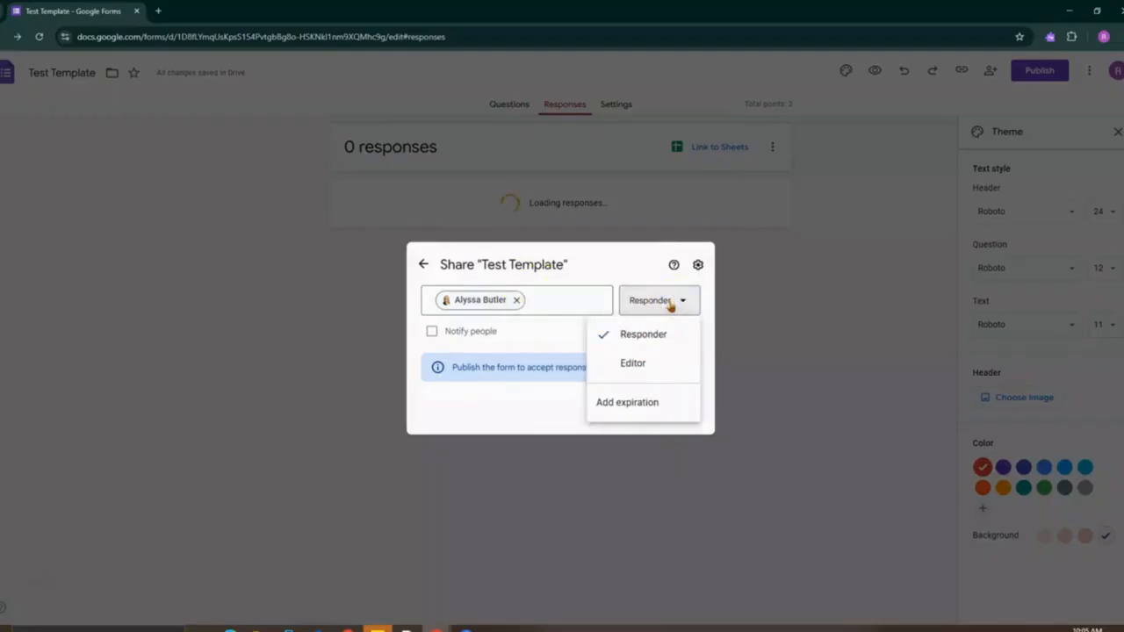
pyautogui.click(660, 360)
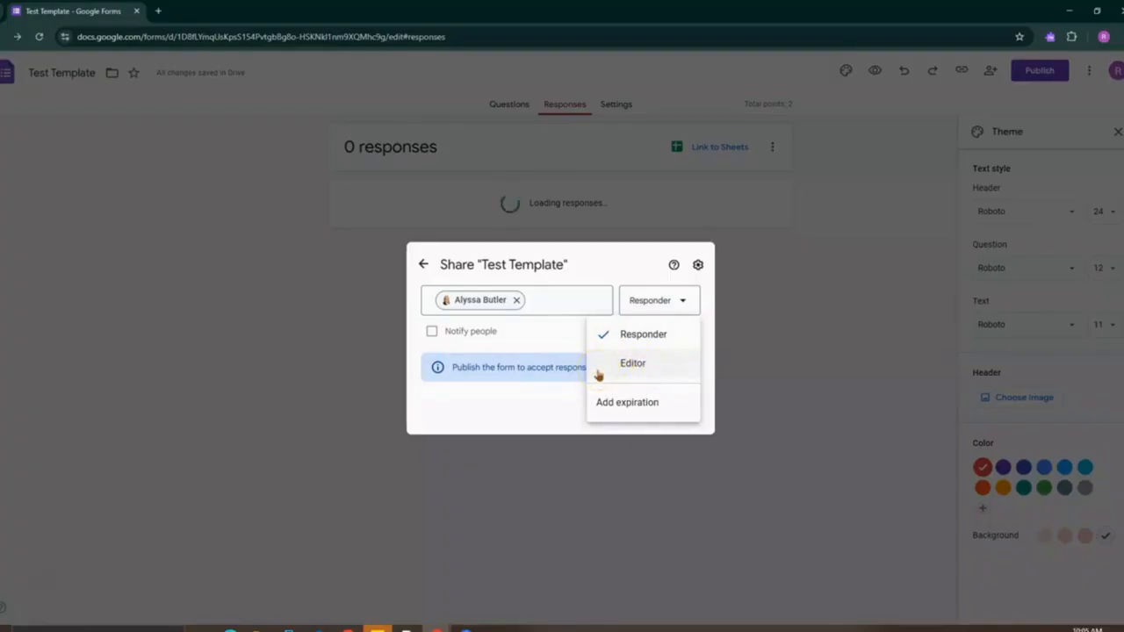
pyautogui.click(529, 406)
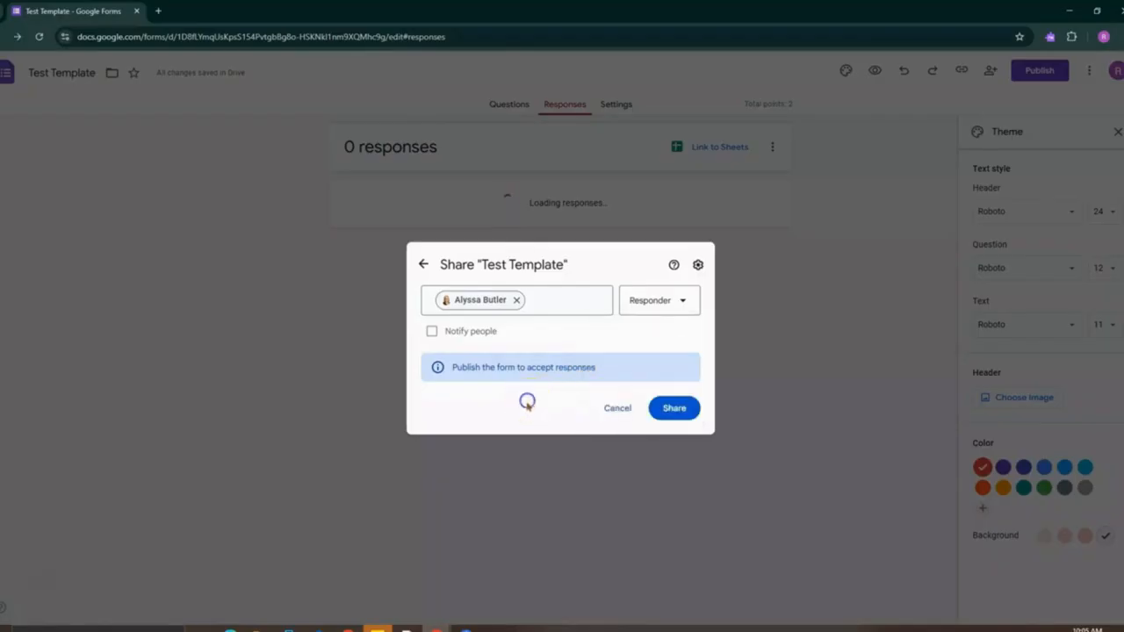